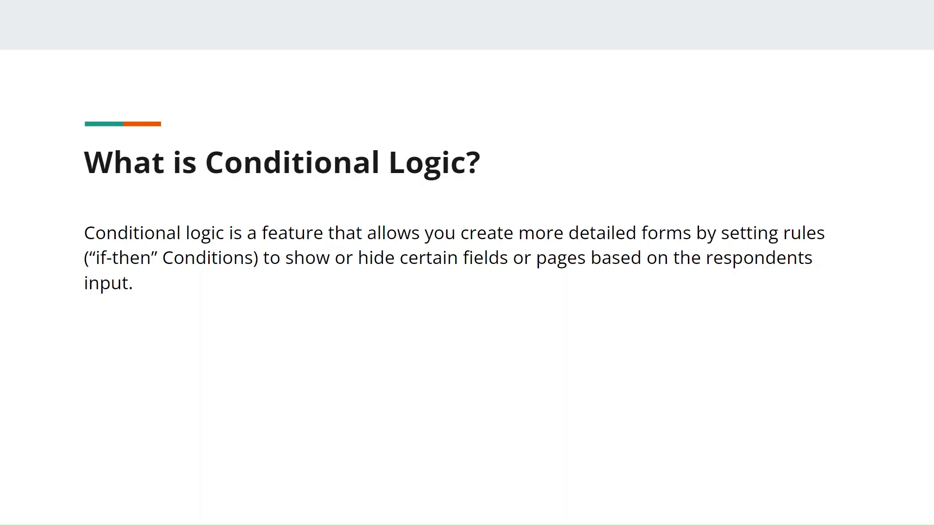
key(Right)
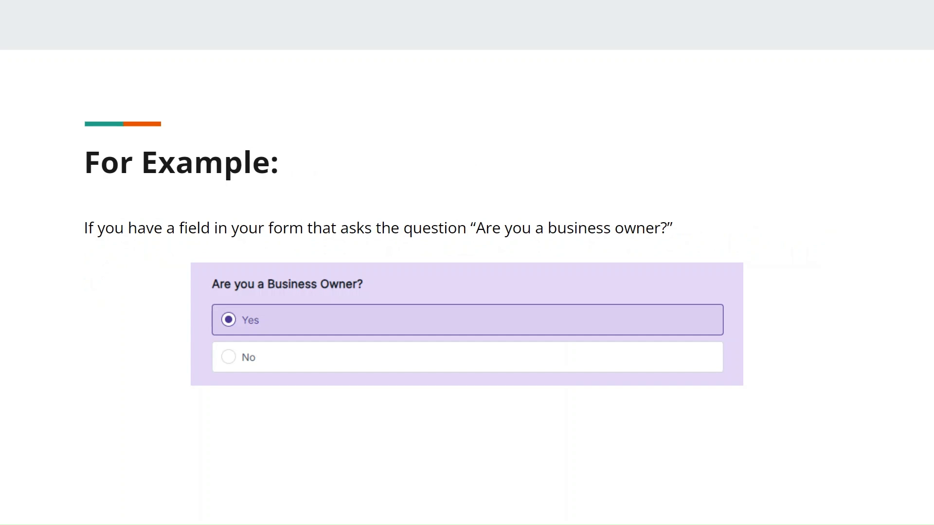
key(Right)
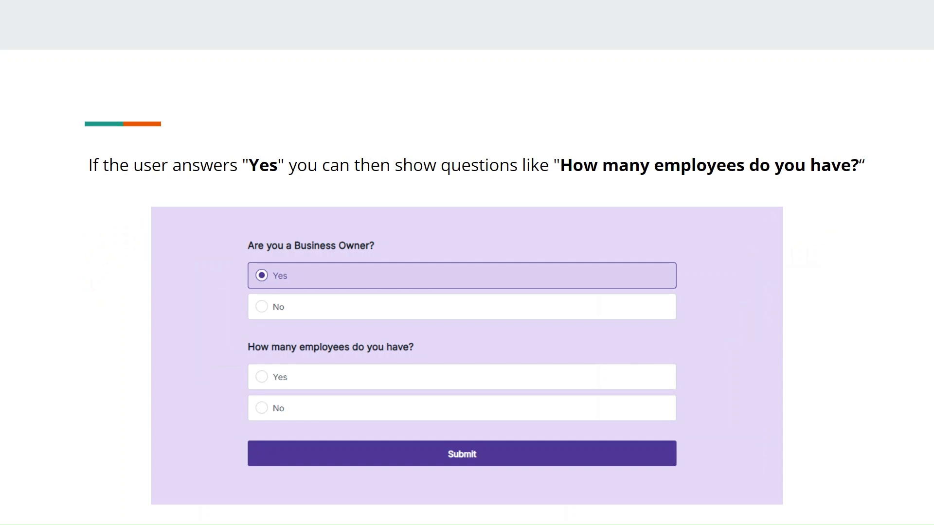
key(Right)
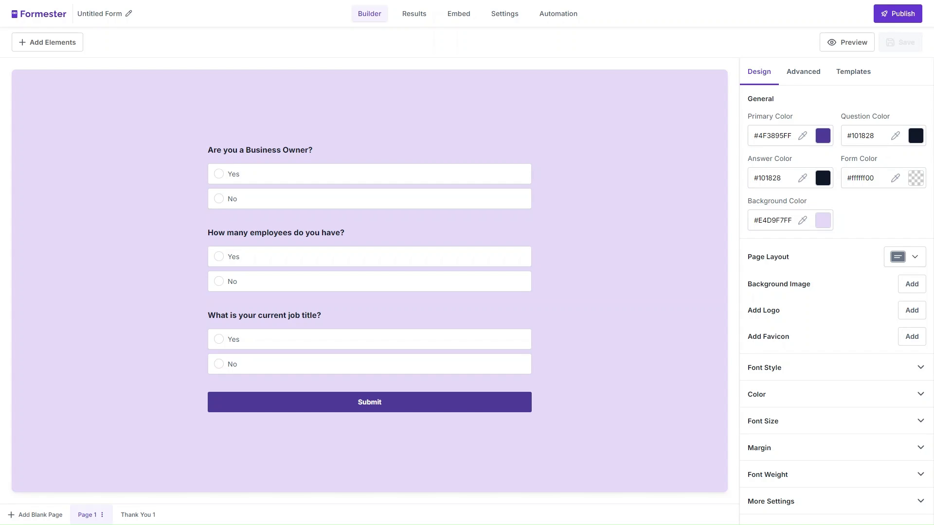
Add a new branching rule to the form.
click(808, 80)
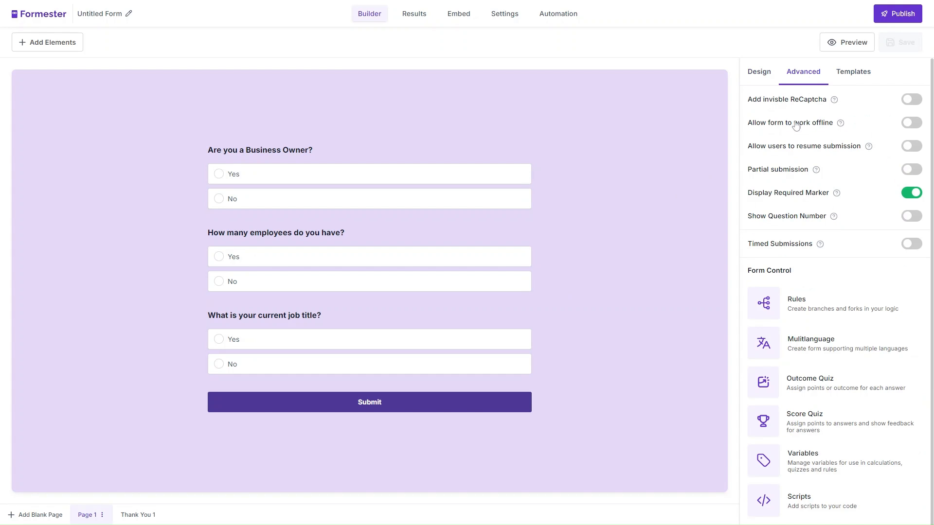
click(804, 309)
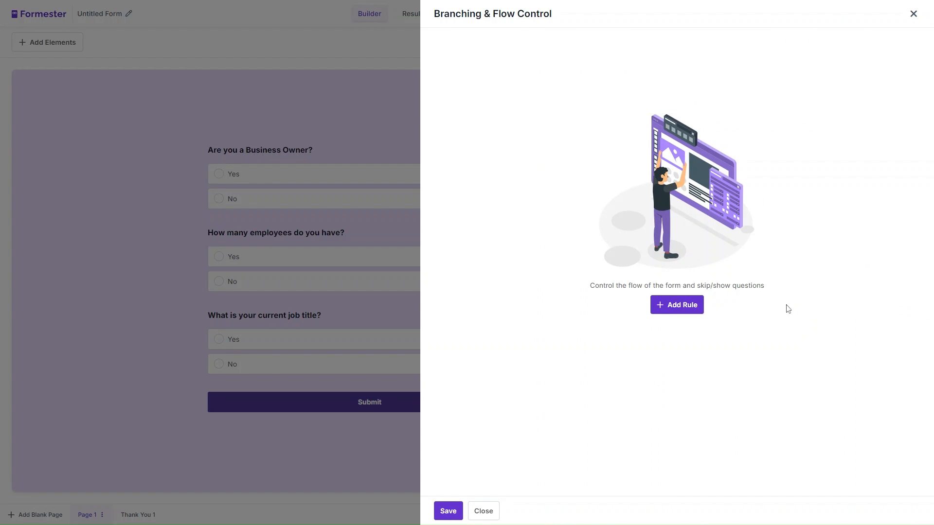
click(683, 310)
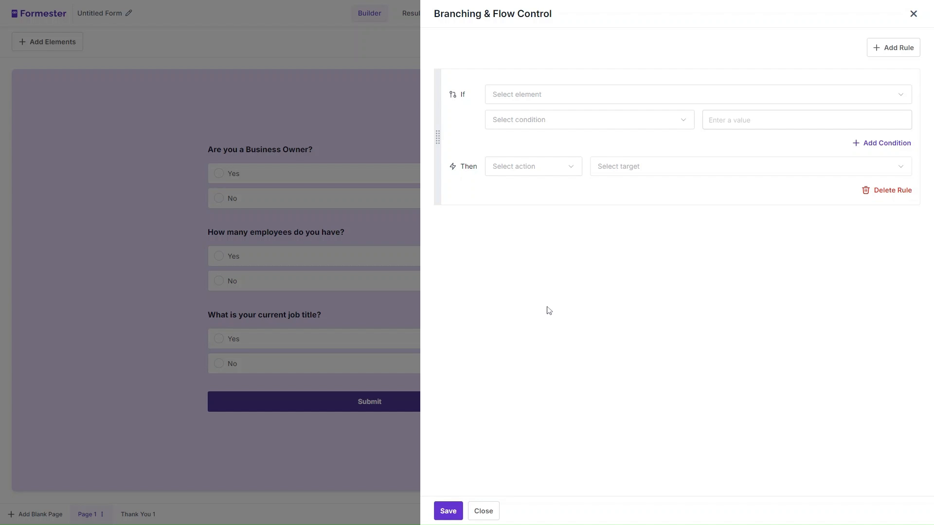
Set the rule's condition to "Are you a Business Owner?" Is Equal To Yes.
click(528, 94)
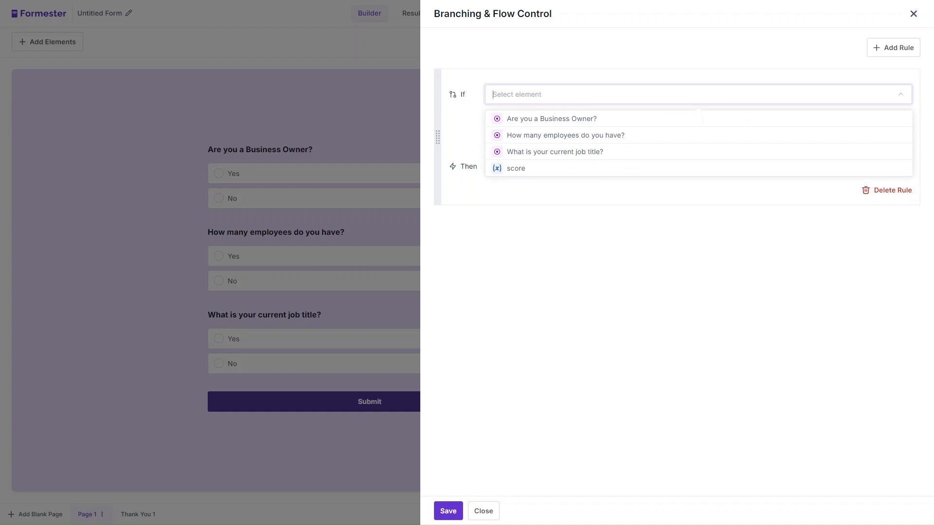
click(527, 120)
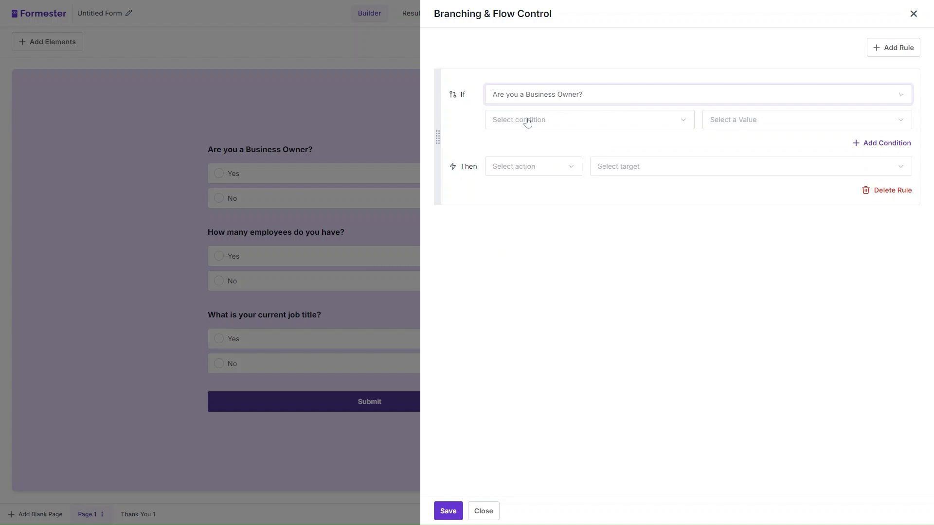
click(535, 120)
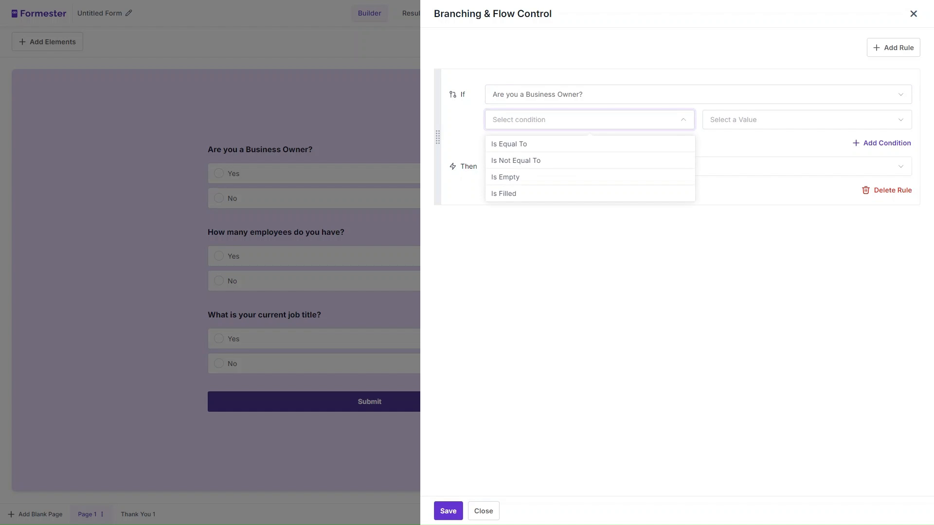
click(539, 150)
click(785, 121)
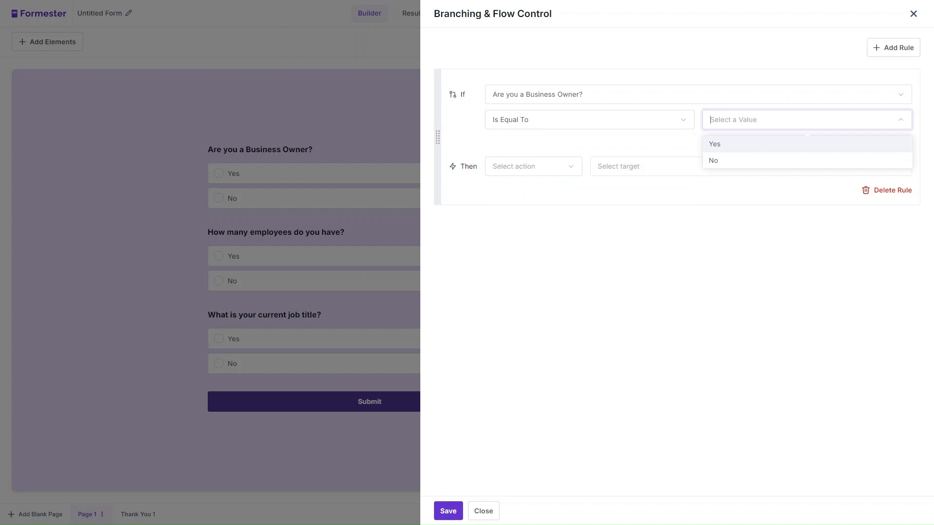
click(756, 145)
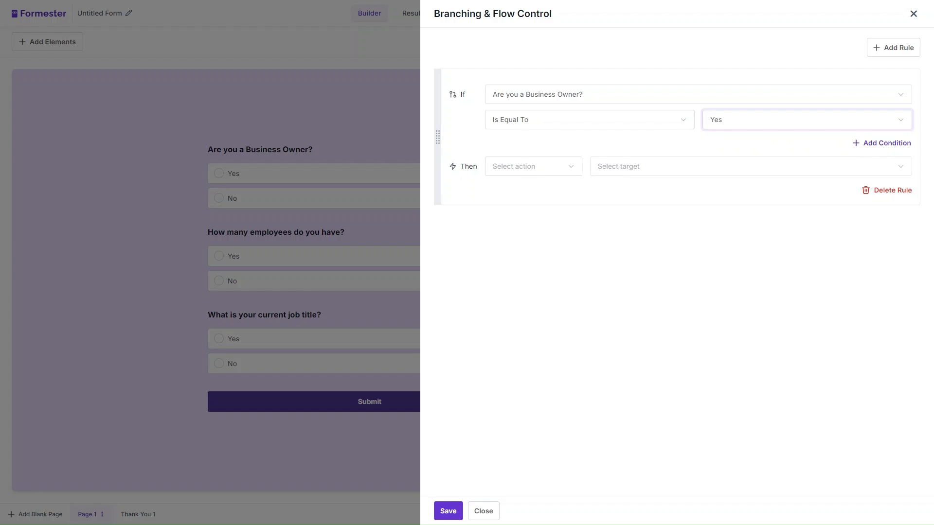
Add a second condition to the rule, joined with OR: "Are you a Business Owner?" Is Empty.
click(882, 143)
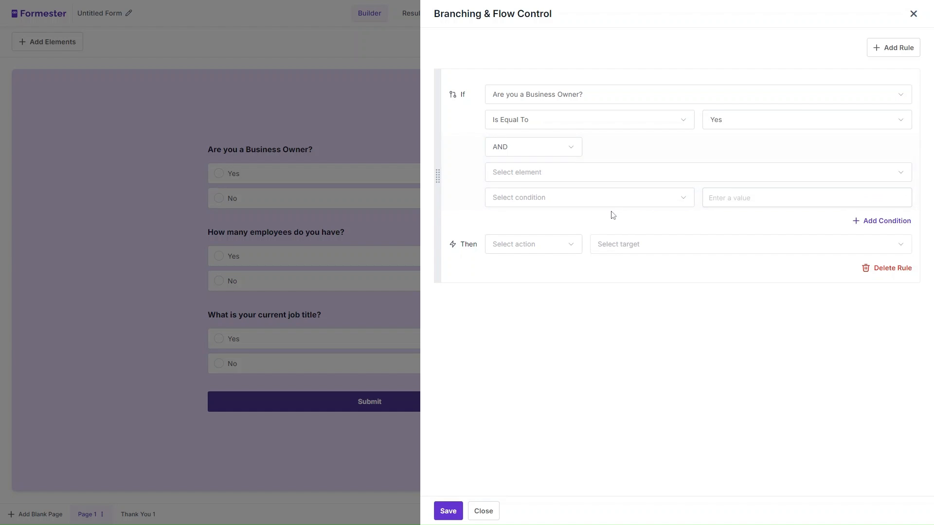
click(515, 147)
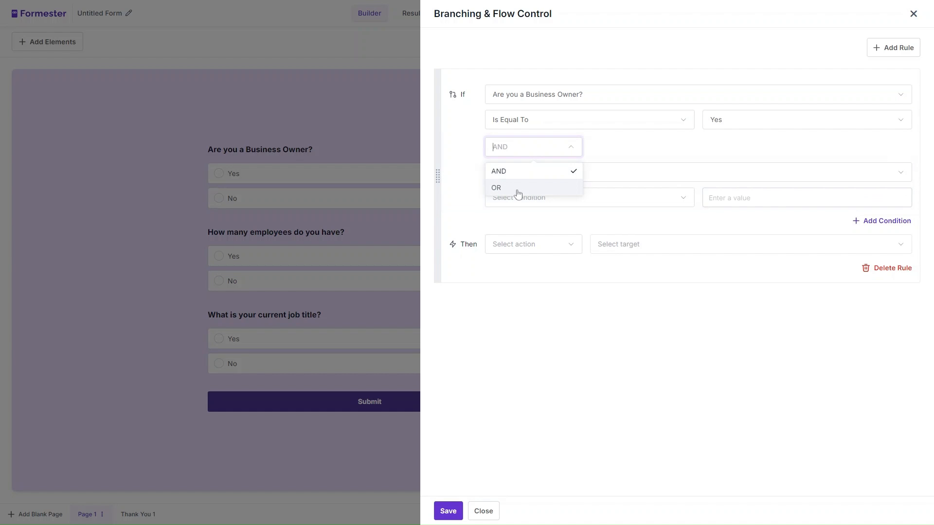
click(521, 175)
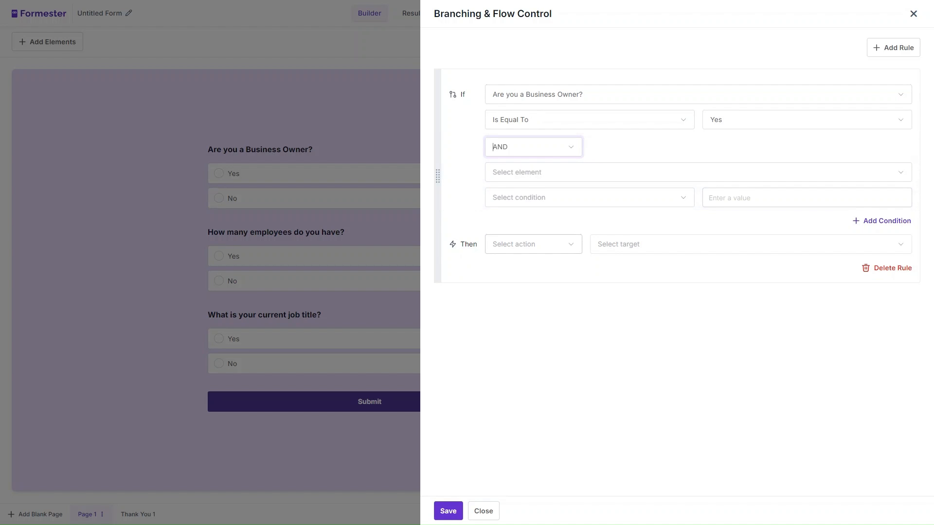
click(528, 147)
click(519, 185)
click(538, 177)
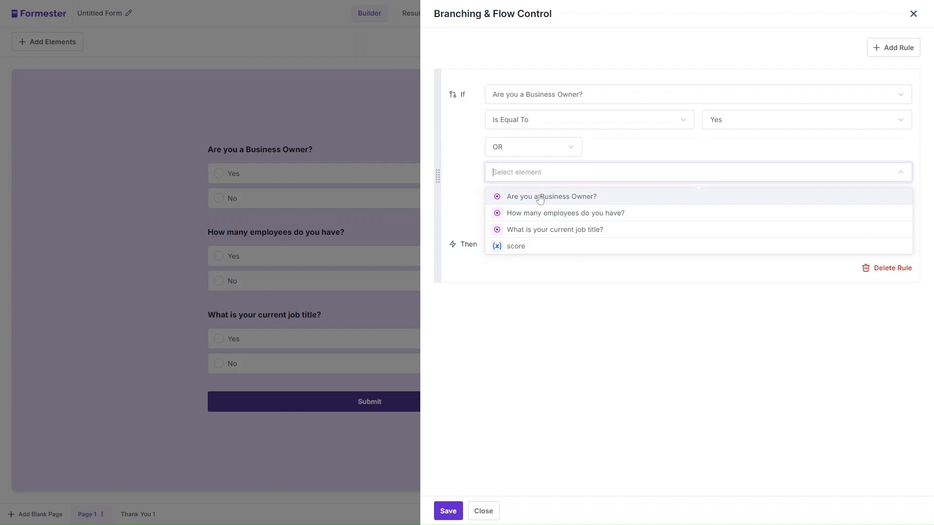
click(540, 197)
click(539, 199)
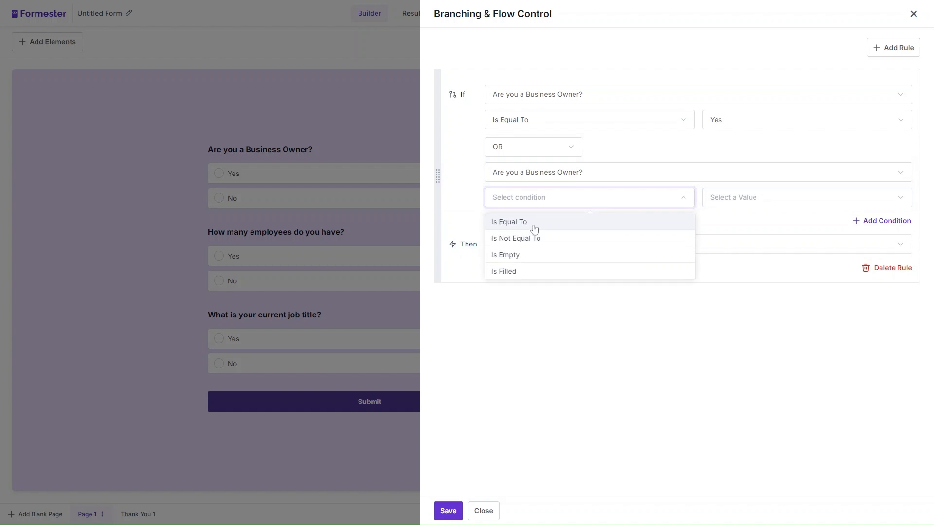
click(535, 255)
Look through the available actions and set the rule's action to Hide Field.
click(535, 248)
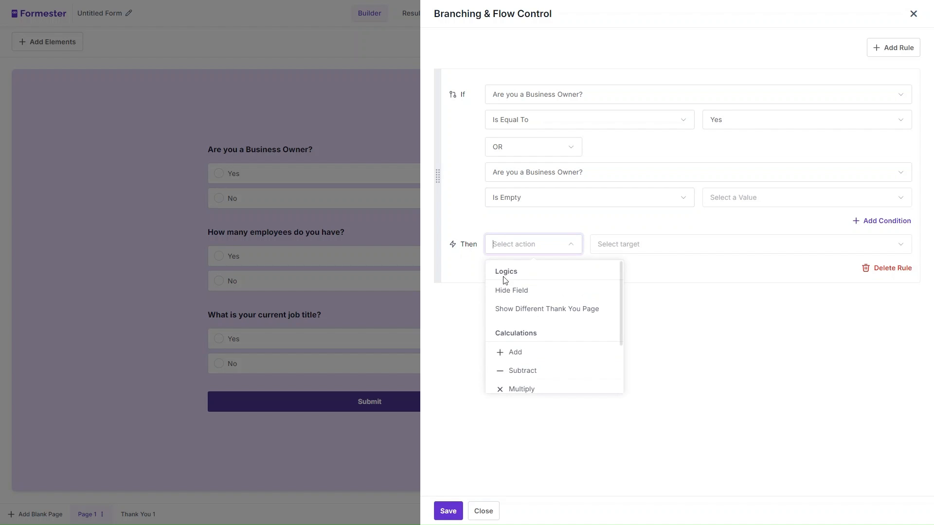
scroll(550, 331, down, 3)
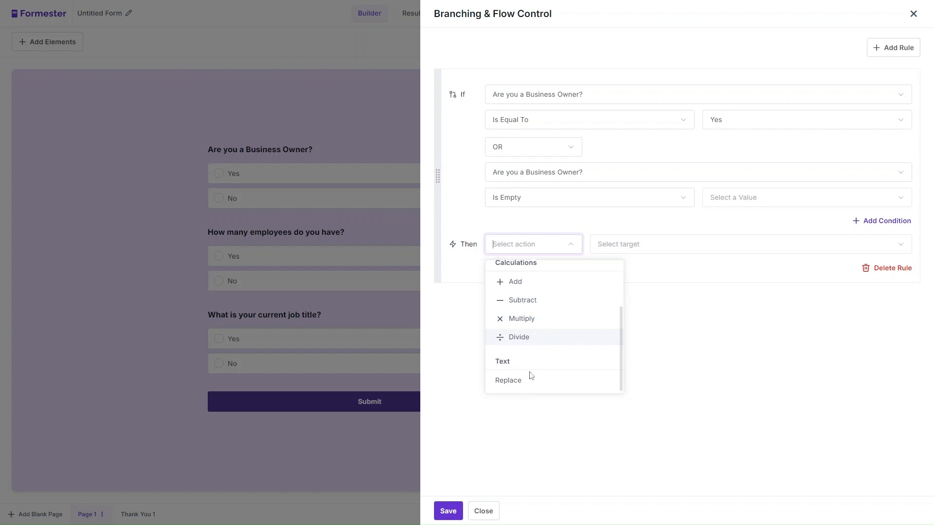
scroll(519, 343, up, 3)
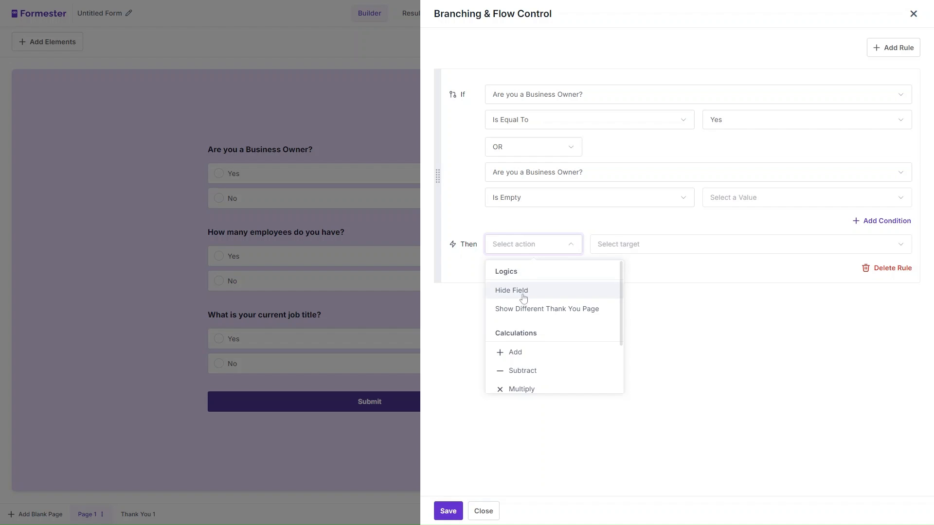
click(506, 294)
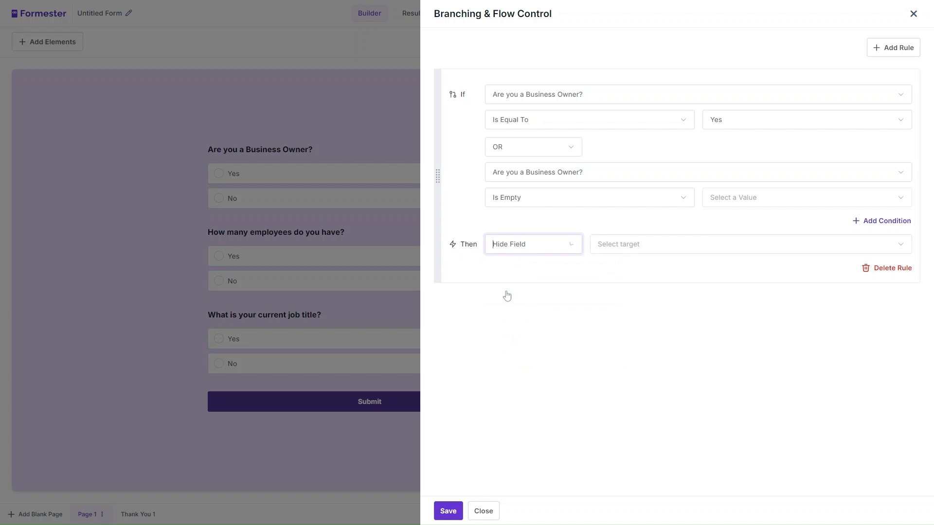
click(533, 244)
click(519, 309)
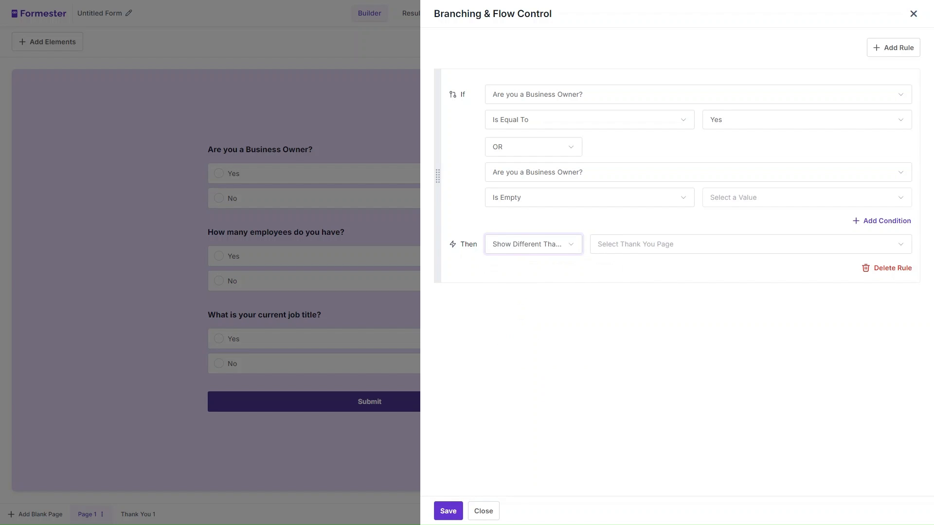
click(533, 245)
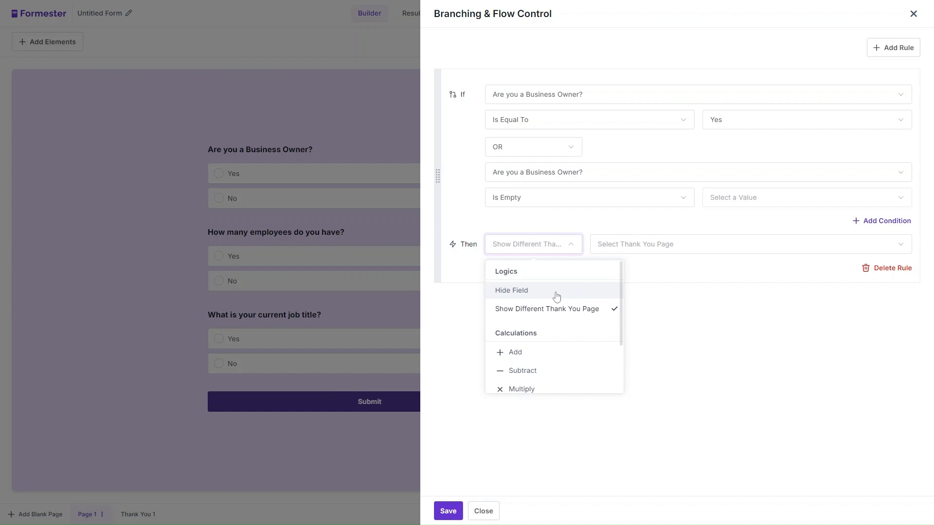
click(530, 293)
Choose "What is your current job title?" as the field to hide and save the rules.
click(751, 245)
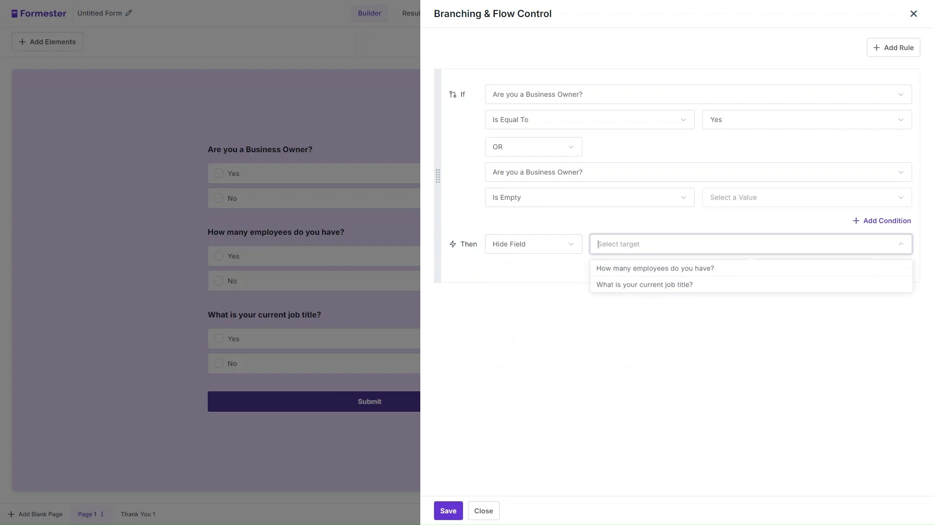
click(645, 288)
click(627, 322)
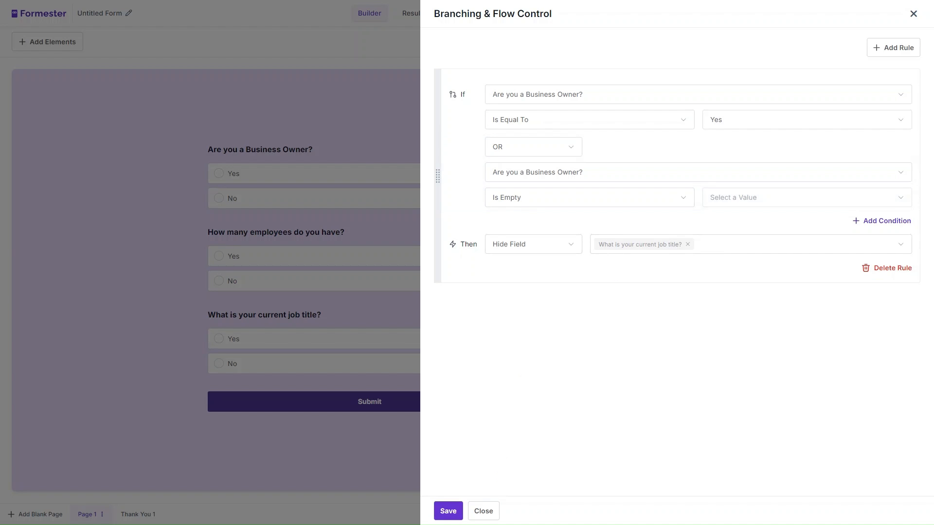
click(448, 511)
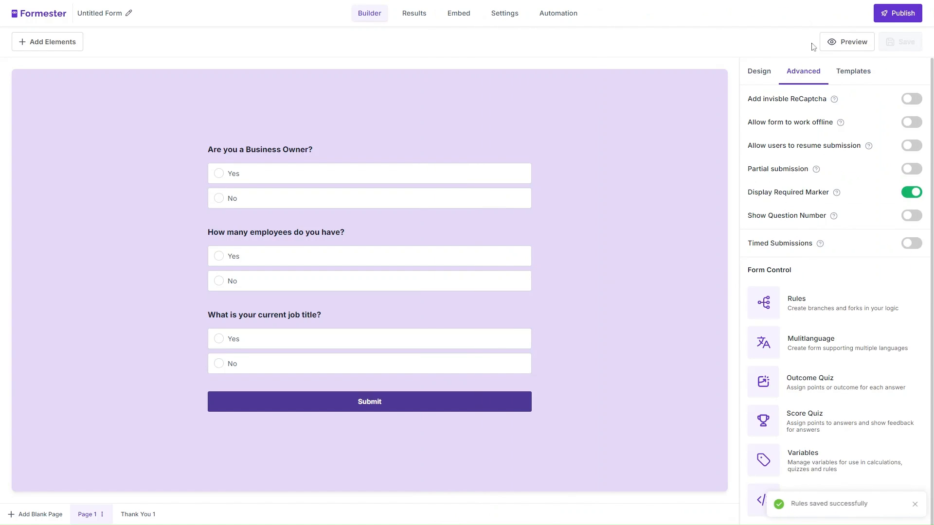
Preview the form and test the rule by answering "Are you a Business Owner?" with No and with Yes.
click(860, 48)
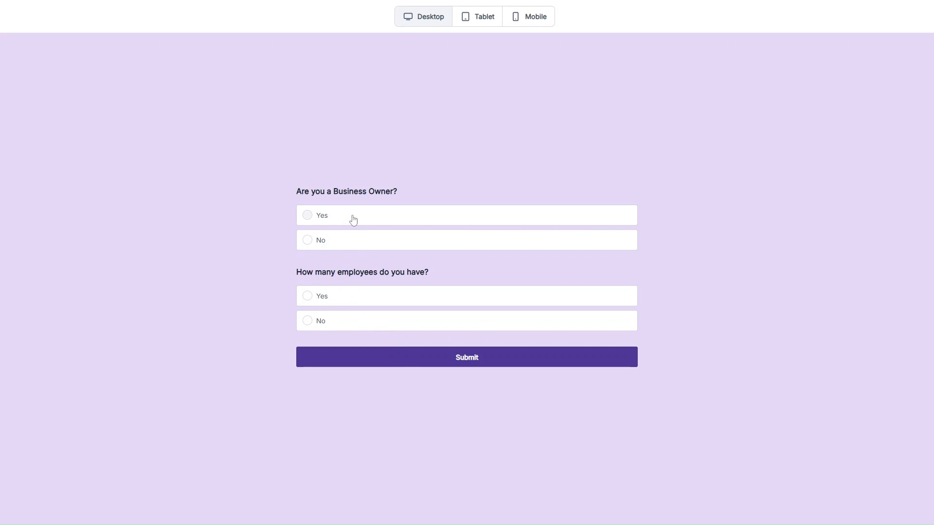
click(349, 246)
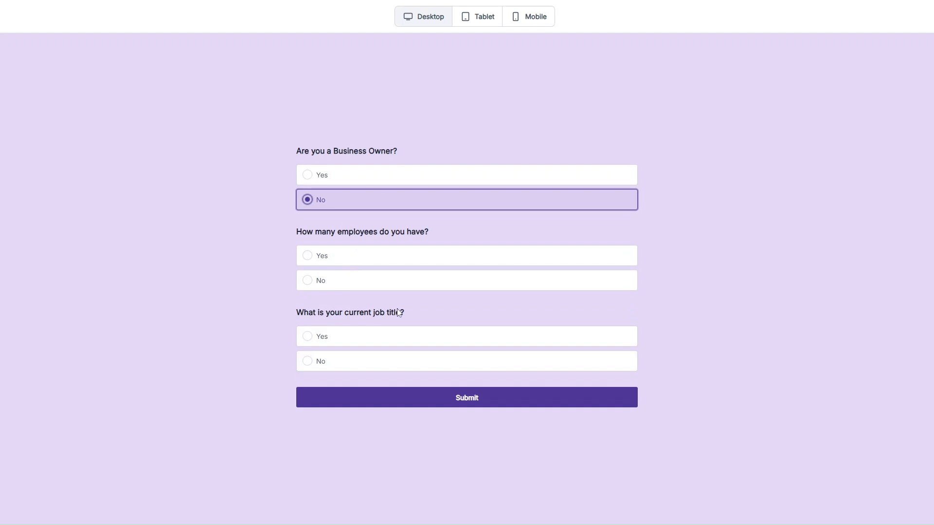
click(353, 181)
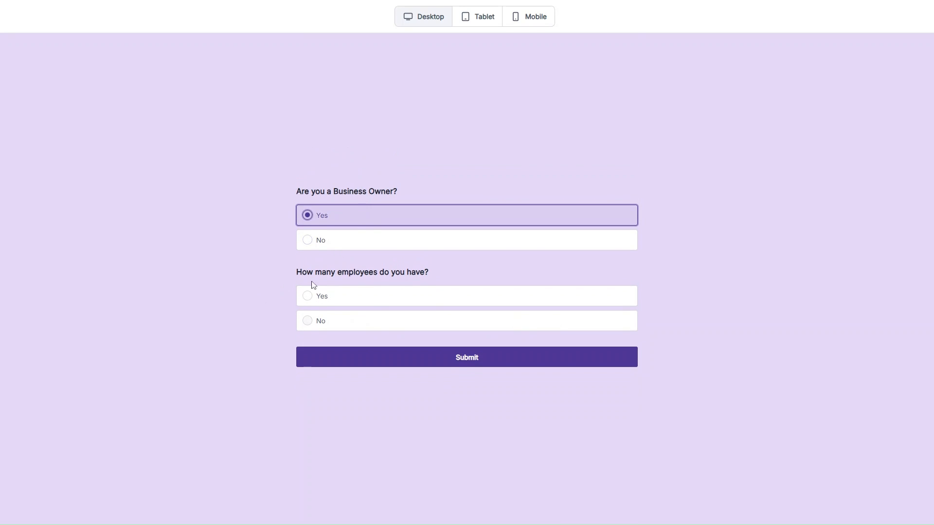
drag(292, 276, 427, 275)
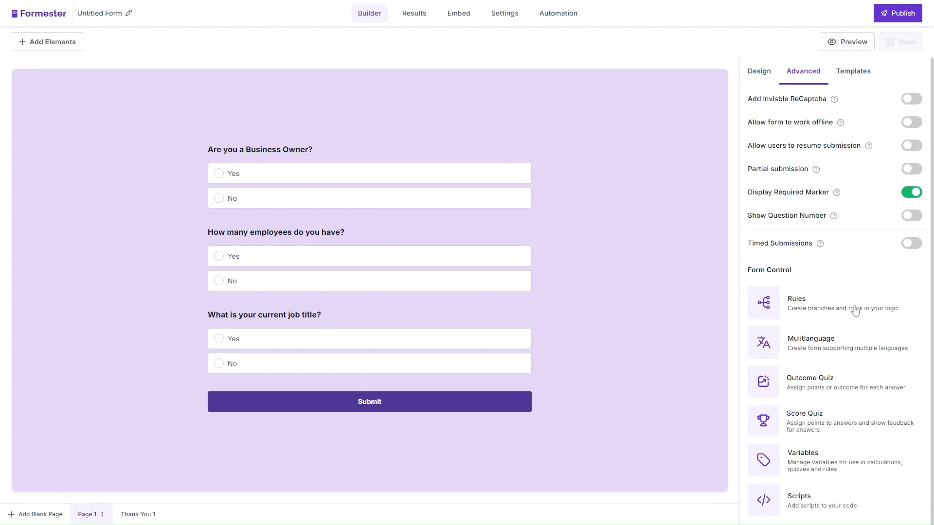
Add another branching rule with the condition "Are you a Business Owner?" Is Not Equal To Yes.
click(855, 311)
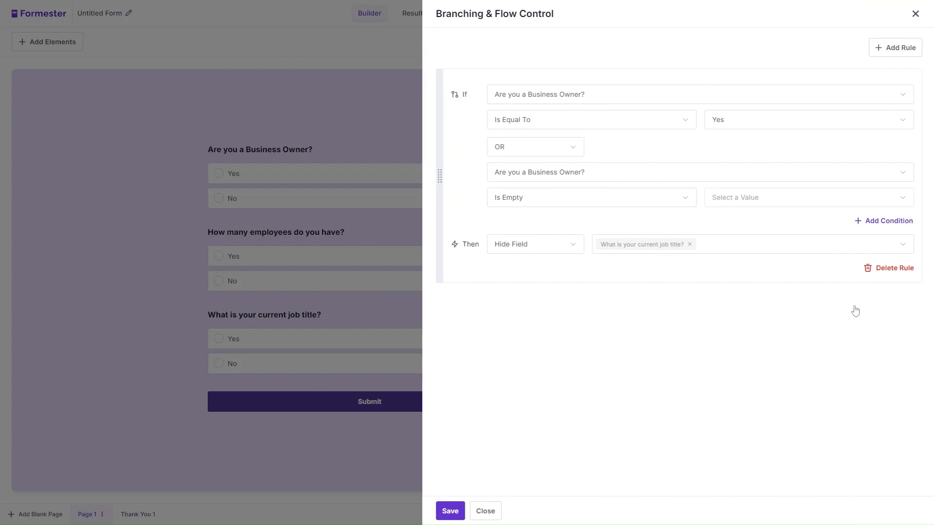
click(906, 55)
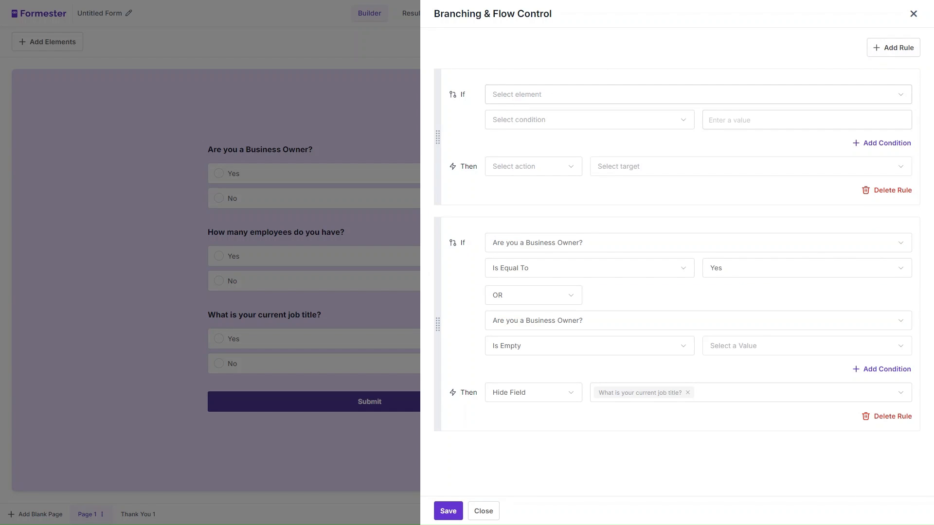
click(557, 95)
click(557, 119)
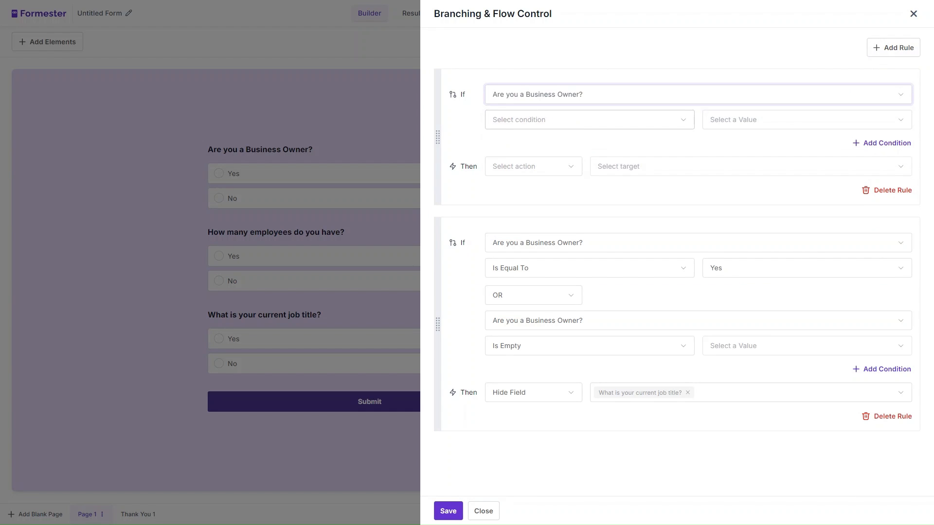
click(552, 120)
click(542, 161)
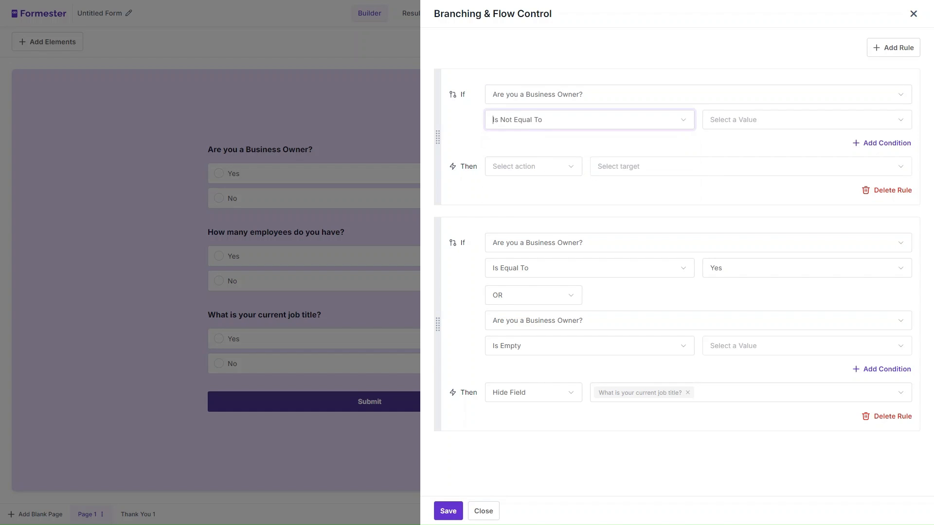
click(762, 124)
click(754, 143)
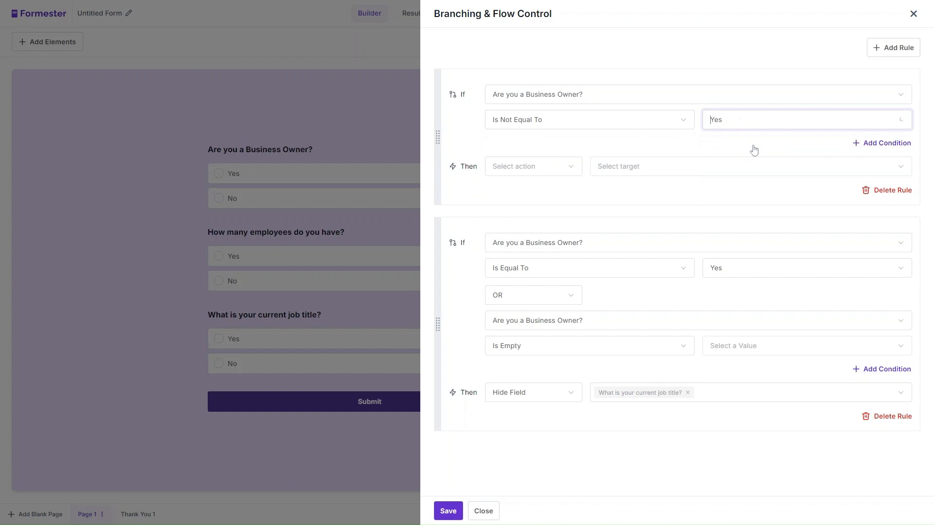
Add an OR condition to the new rule: "Are you a Business Owner?" Is Empty.
click(860, 146)
click(530, 147)
click(523, 189)
click(536, 172)
click(538, 195)
click(538, 199)
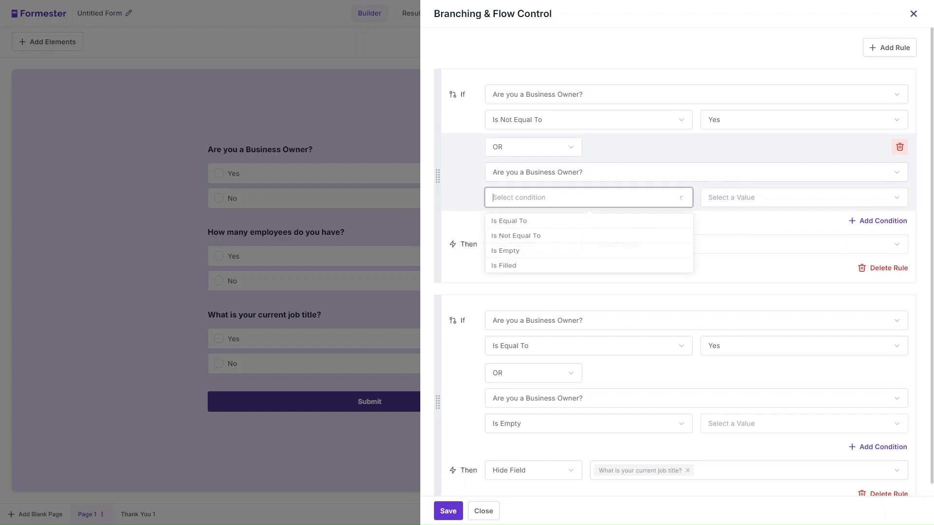
click(528, 254)
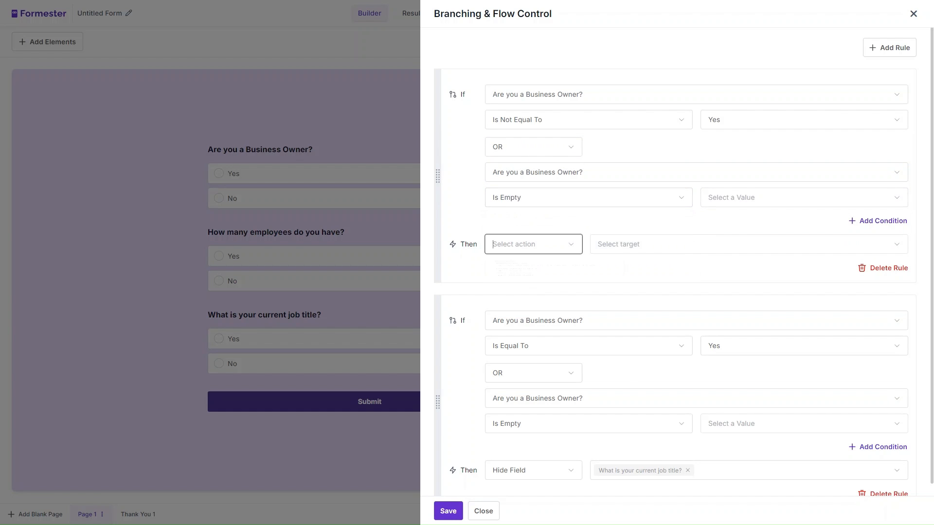
Set the new rule to hide the field "How many employees do you have?" and save the rules.
click(528, 290)
click(679, 245)
click(670, 270)
click(553, 273)
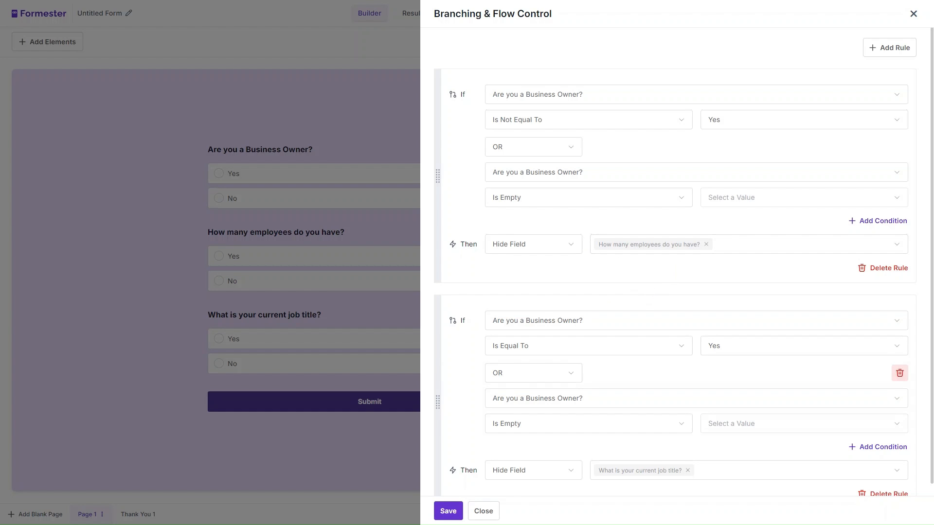
click(448, 513)
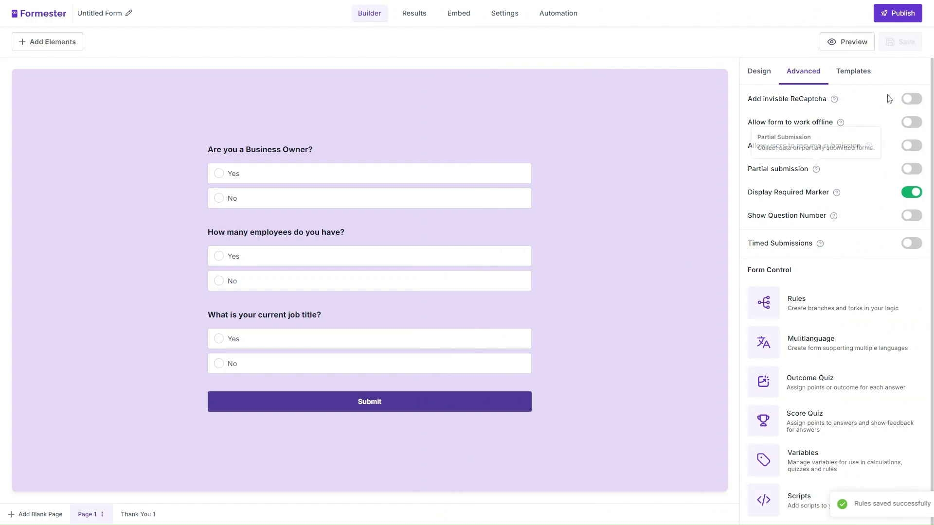
Preview the form and test both rules by answering "Are you a Business Owner?" with No and with Yes.
click(847, 42)
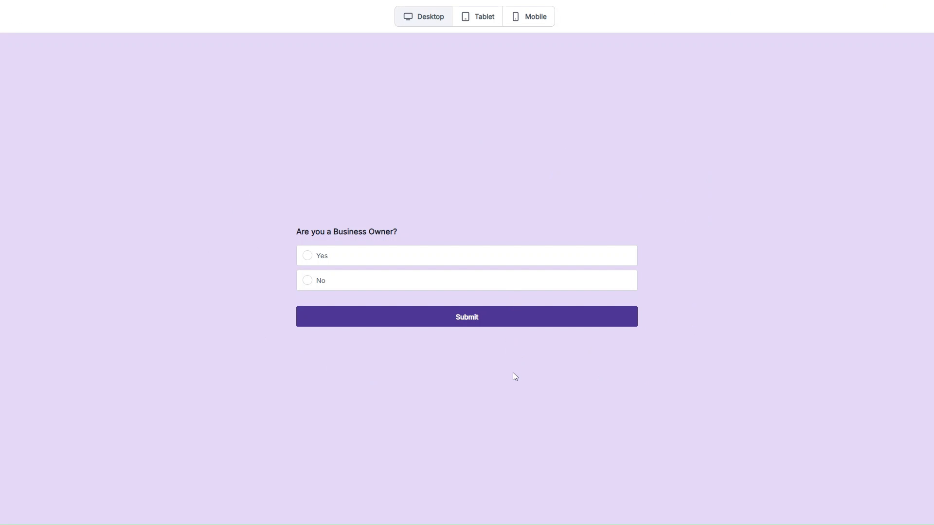
click(329, 285)
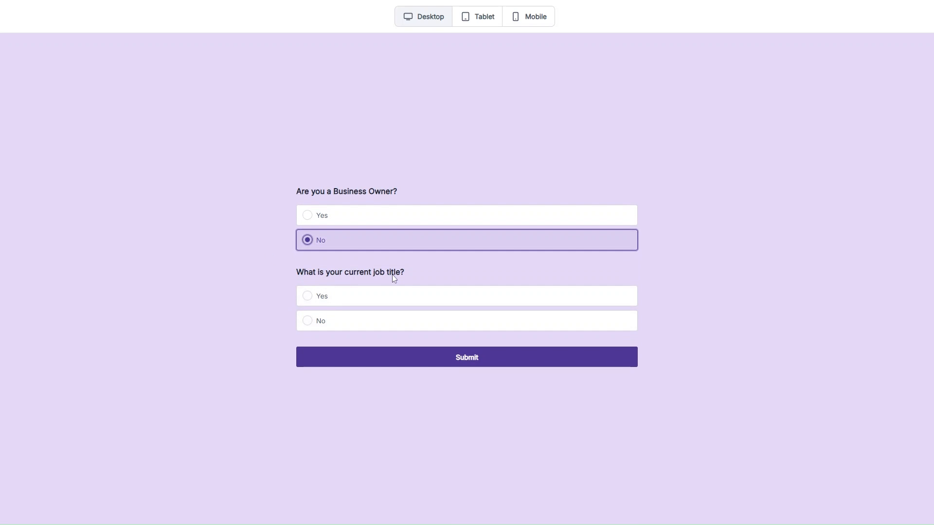
click(322, 216)
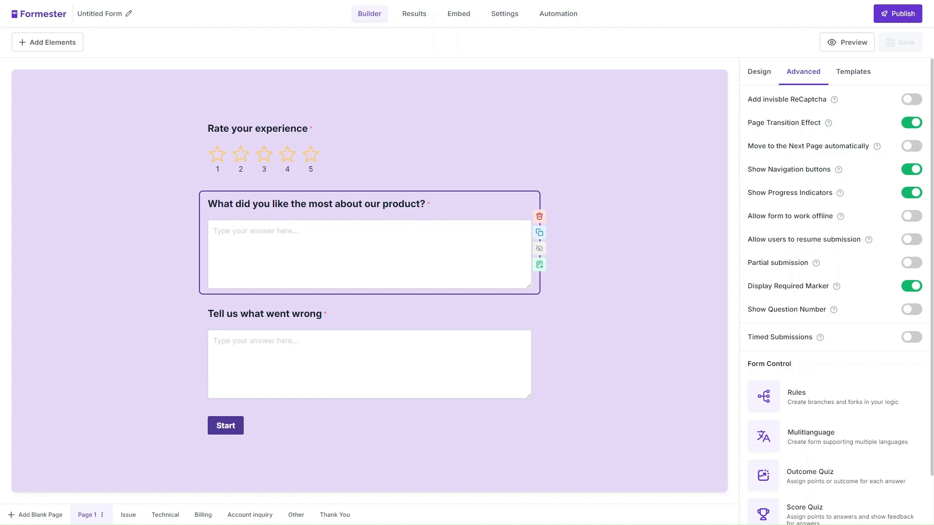
Create a branching rule in the feedback form with the condition "Rate your experience" Is Greater Than 3.
click(808, 402)
click(672, 307)
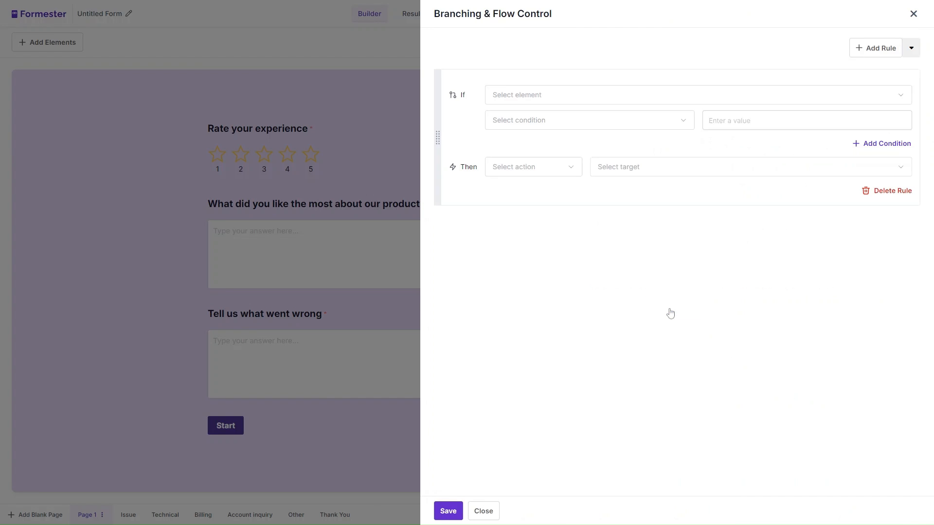
click(552, 95)
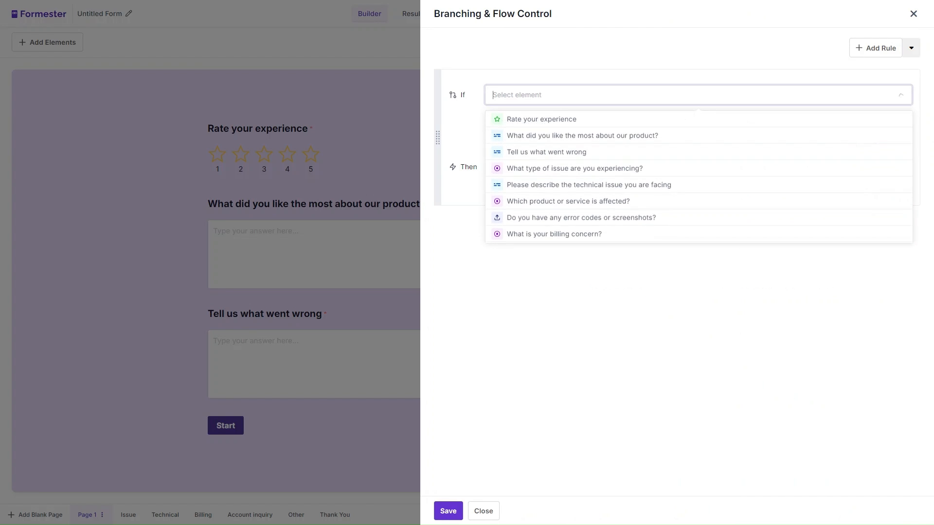
click(552, 123)
click(553, 121)
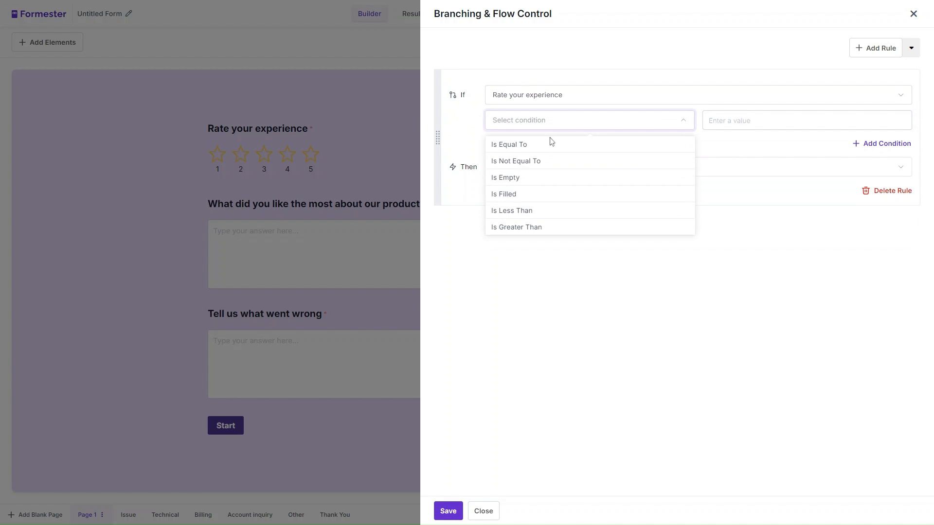
click(532, 227)
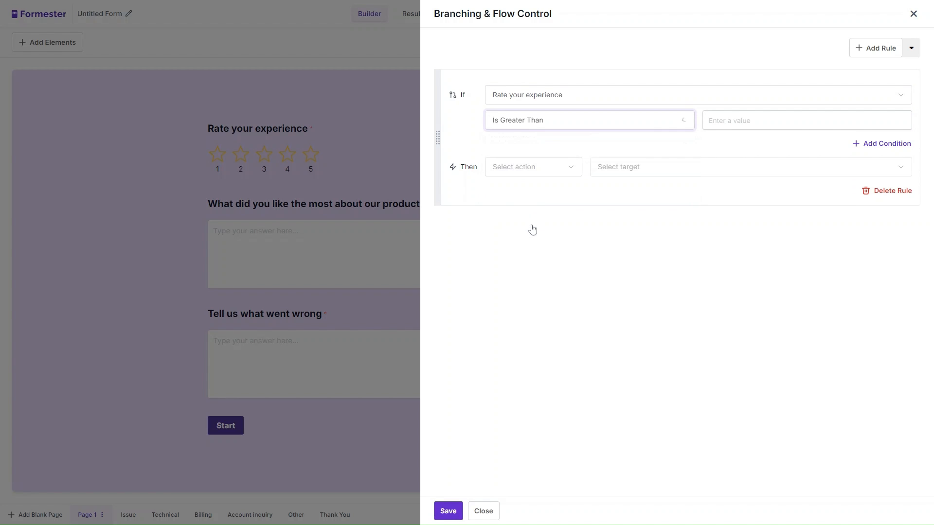
key(Tab)
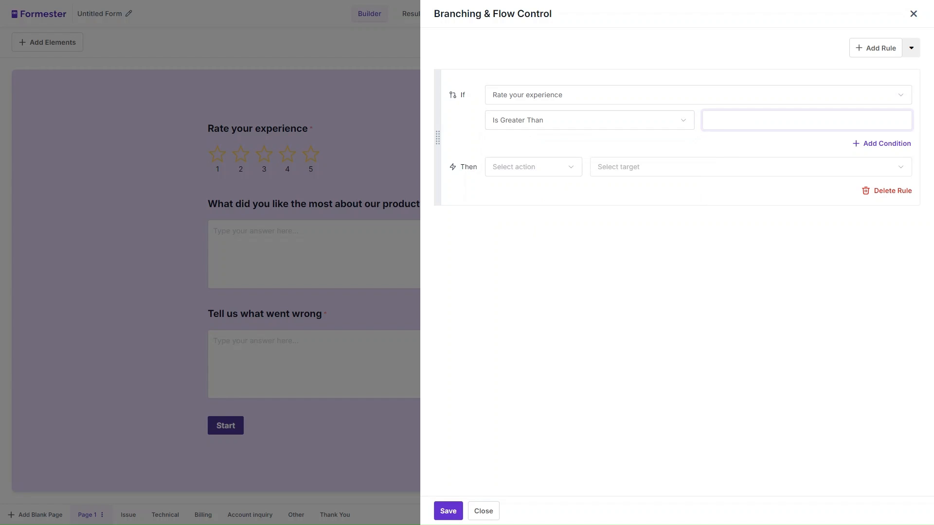
text(3)
Add an OR condition to the Is Greater Than 3 rule: "Rate your experience" Is Empty.
click(858, 146)
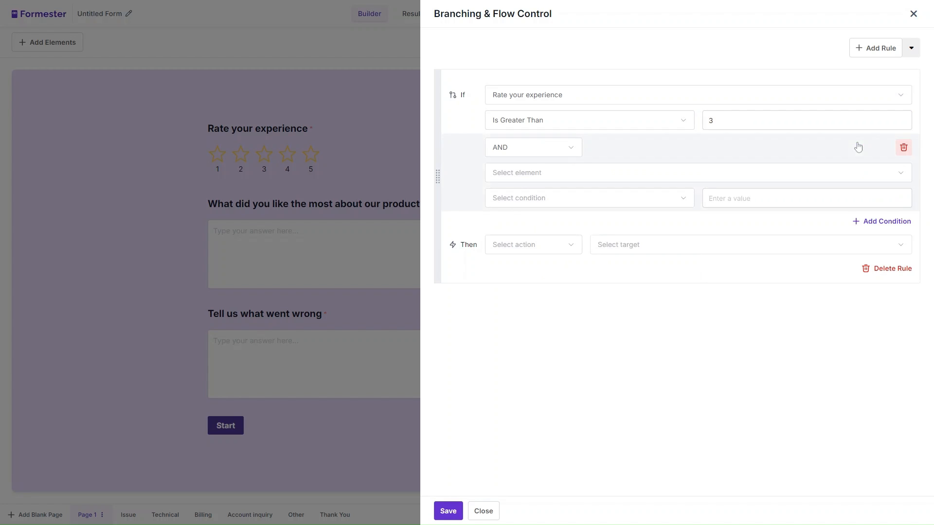
click(534, 147)
click(538, 189)
click(540, 173)
click(557, 203)
click(555, 198)
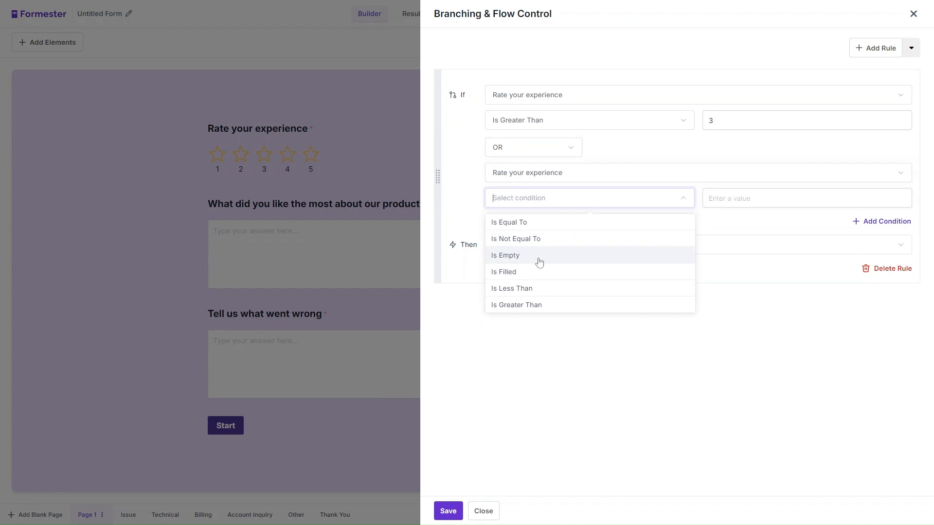
click(541, 256)
Set the rule's action to Hide Field for "Tell us what went wrong" and save the rules.
click(530, 245)
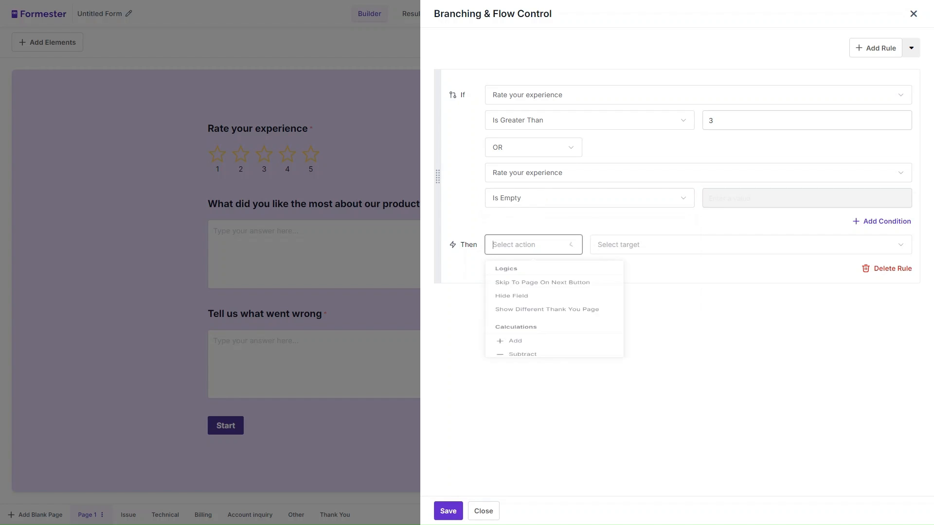
click(532, 315)
click(643, 244)
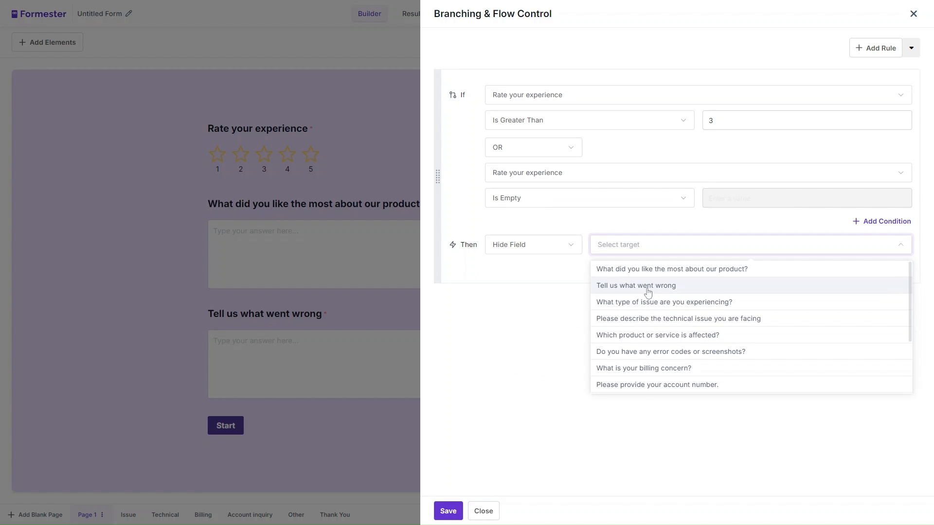
click(647, 291)
click(556, 309)
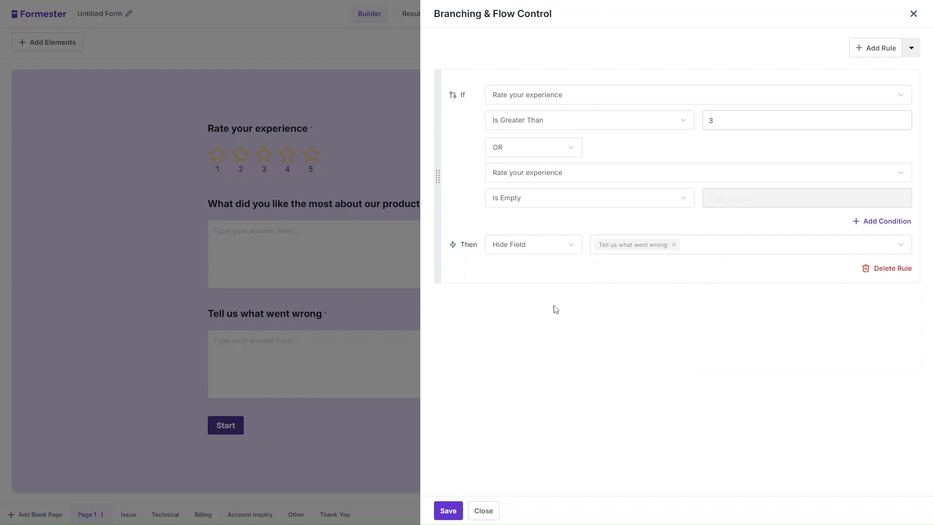
click(447, 511)
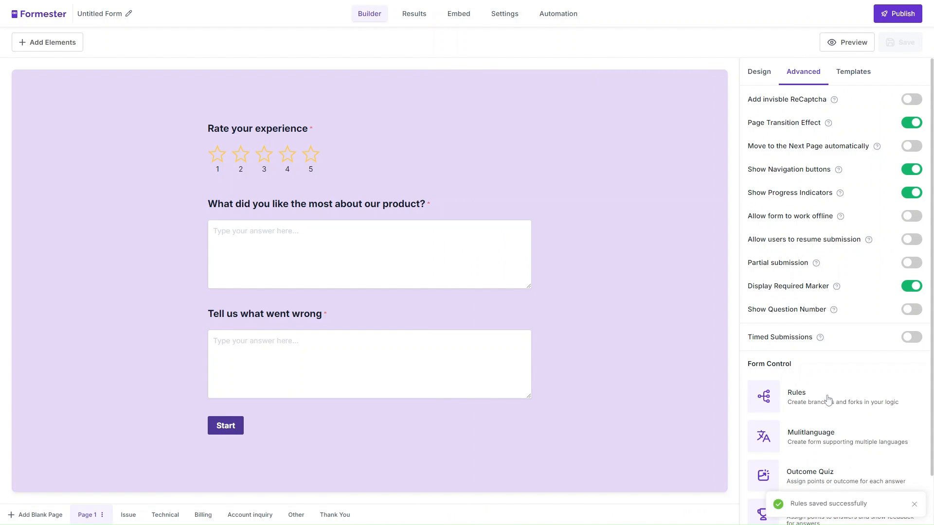
Add a second branching rule with the condition "Rate your experience" Is Less Than 3.
click(828, 400)
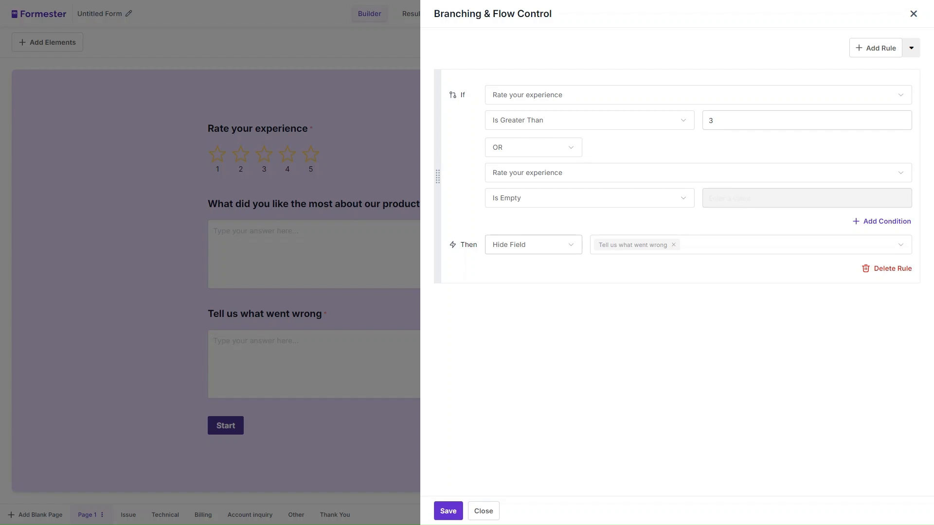
click(873, 49)
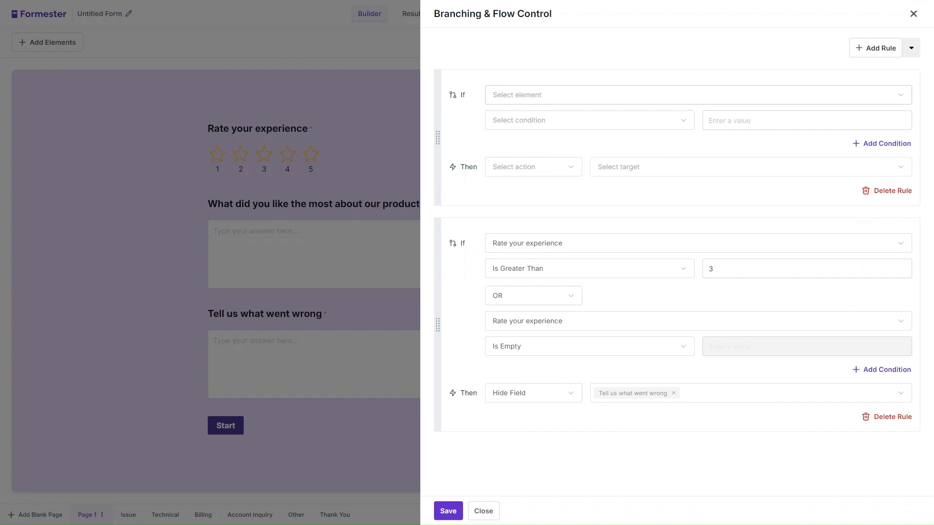
click(564, 97)
click(559, 119)
click(545, 120)
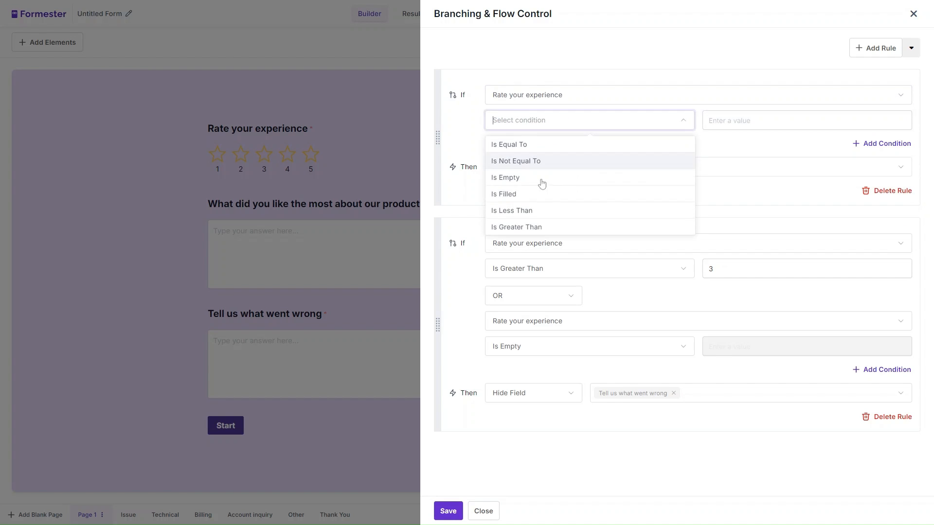
click(574, 212)
click(721, 121)
text(3)
Add an OR condition to the Is Less Than 3 rule: "Rate your experience" Is Empty.
click(853, 144)
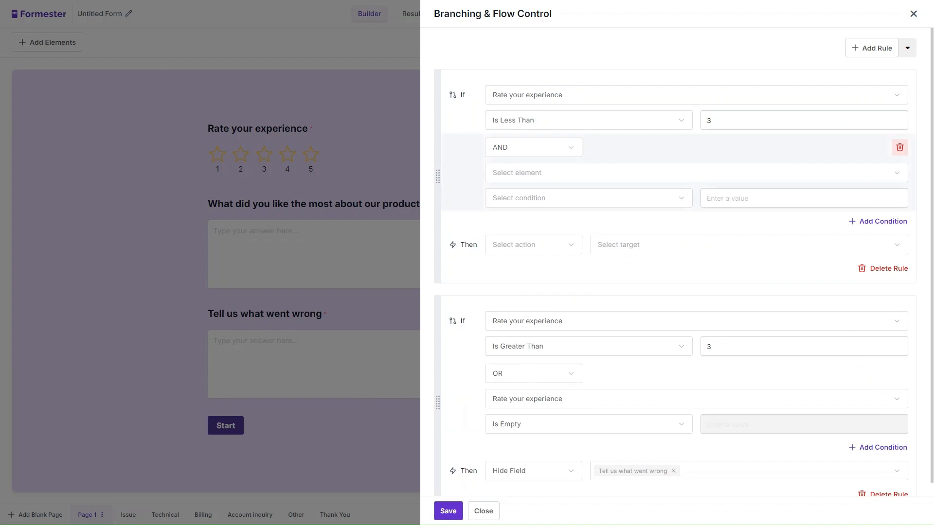
click(536, 147)
click(538, 191)
click(518, 173)
click(567, 196)
click(540, 198)
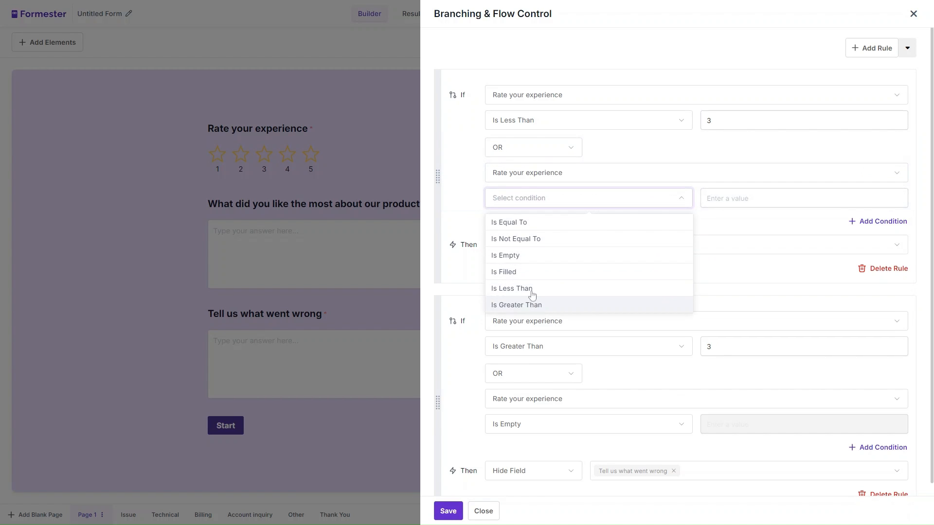
click(538, 256)
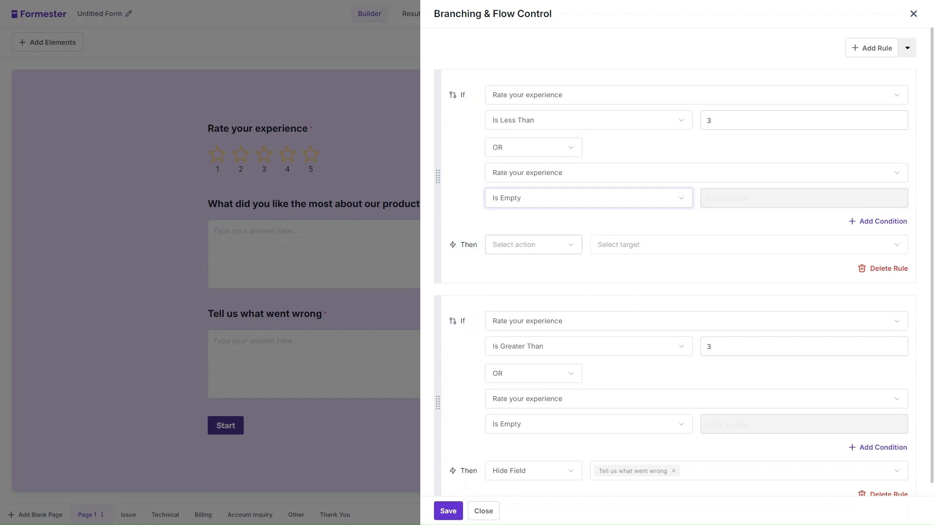
Set the second rule to hide the field "What did you like the most about our product?" and save the rules.
click(534, 245)
click(546, 309)
click(671, 245)
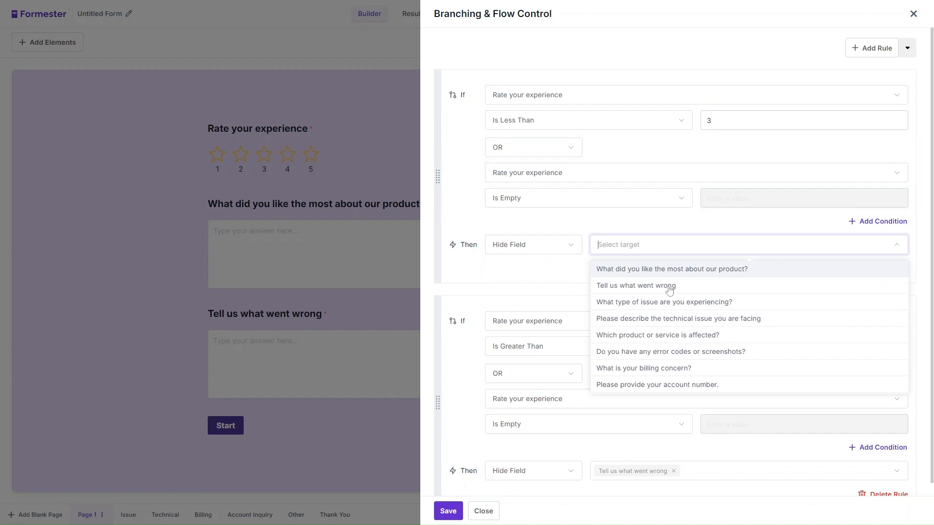
click(667, 269)
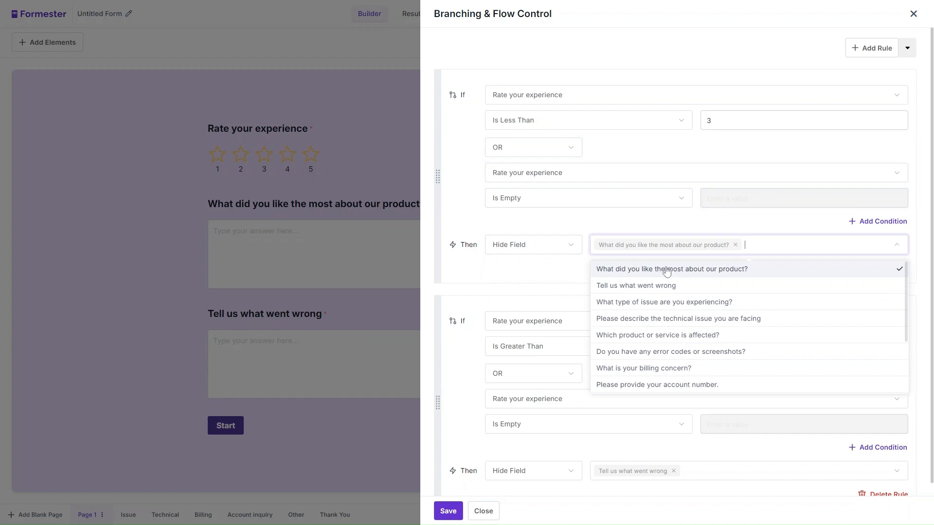
click(523, 274)
click(452, 511)
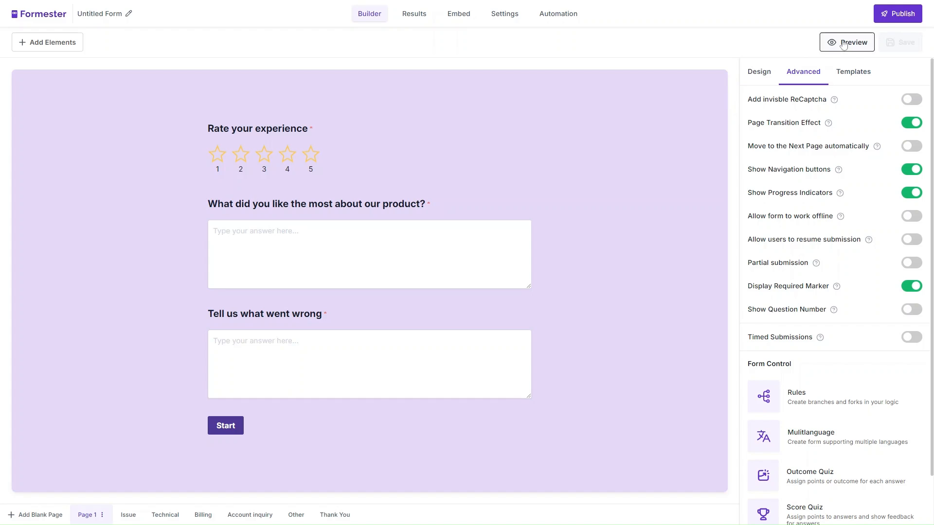
Preview the feedback form and test the rules with star ratings of 3, 2 and 5.
click(843, 44)
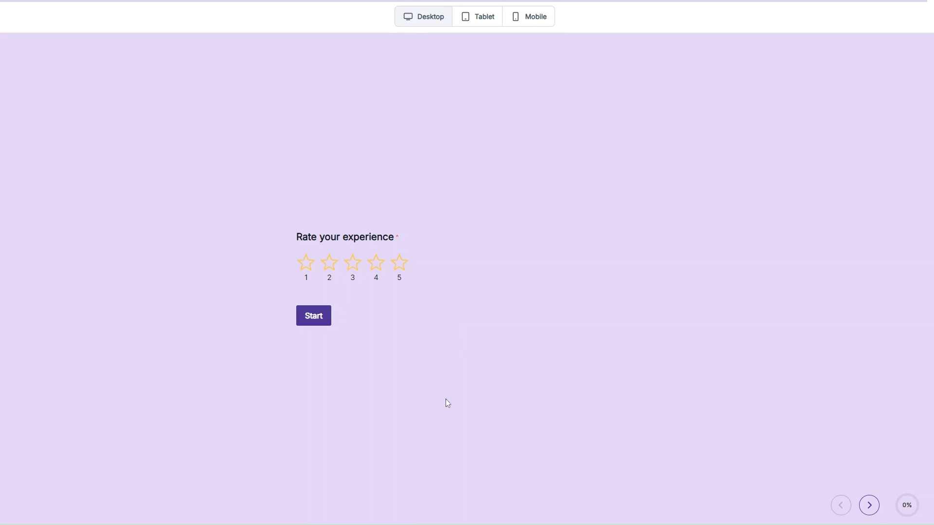
click(353, 265)
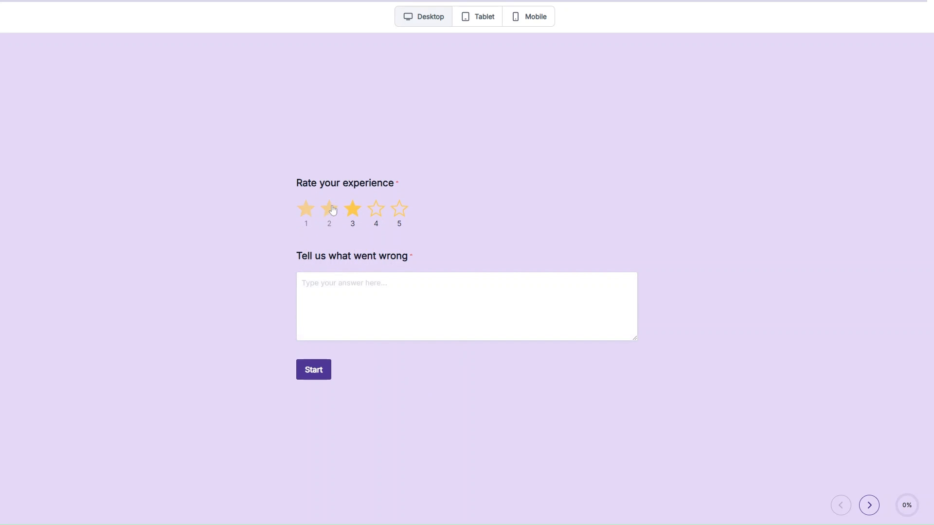
drag(304, 262, 406, 262)
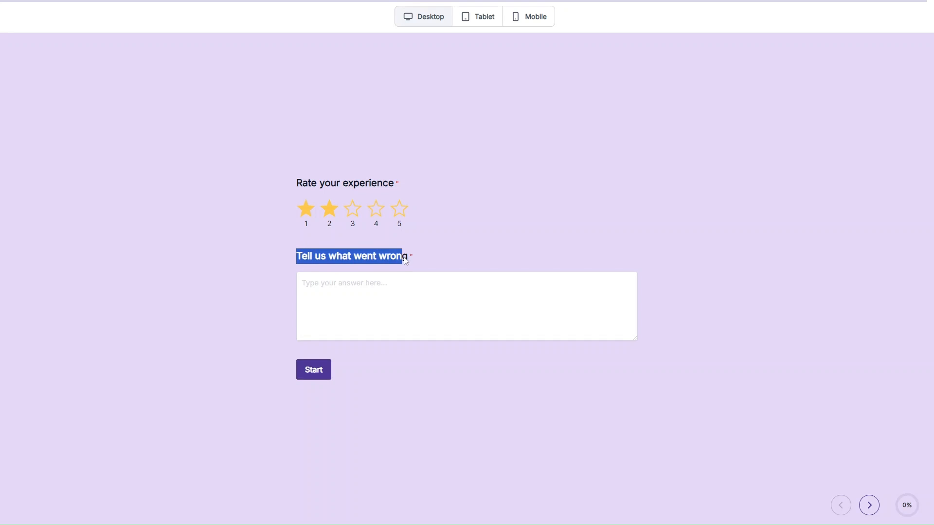
click(378, 220)
click(399, 211)
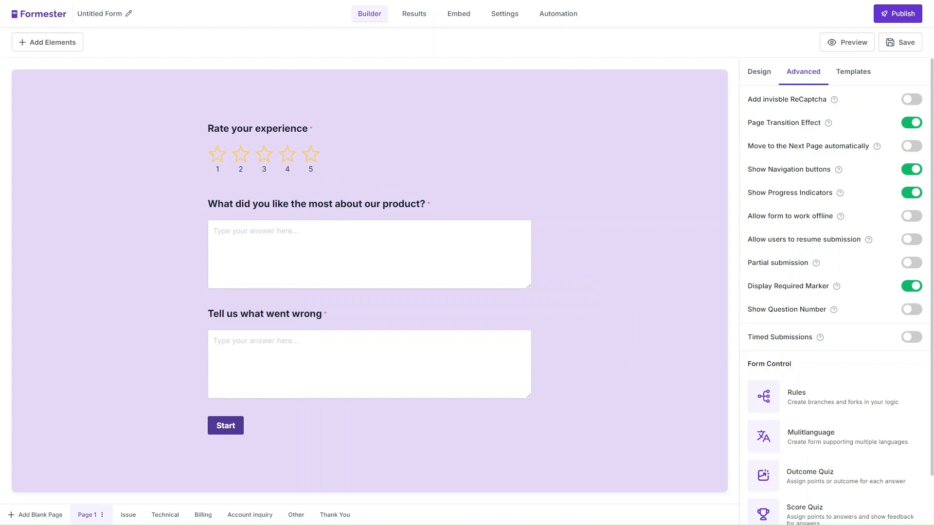
Add a Generic Embed element to Page 1 of the feedback form and review its place among the questions.
click(54, 43)
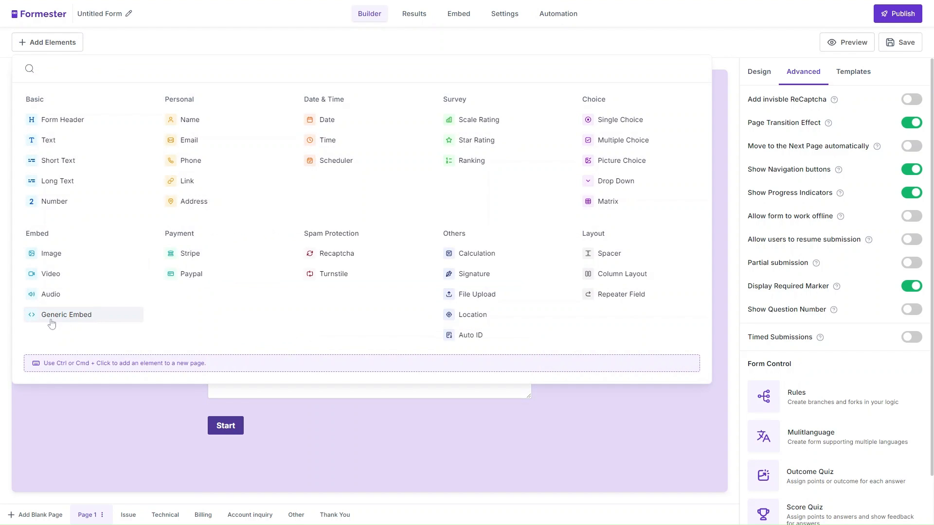
click(82, 318)
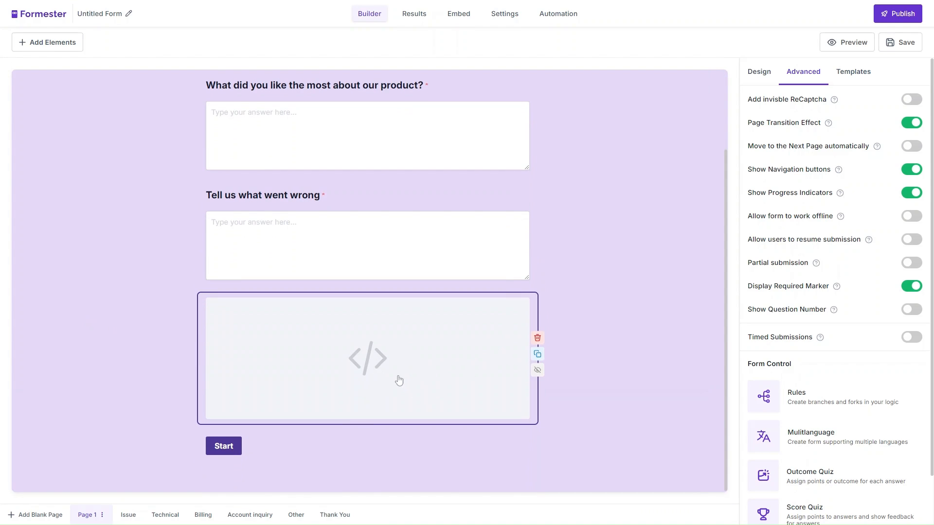
scroll(397, 379, up, 2)
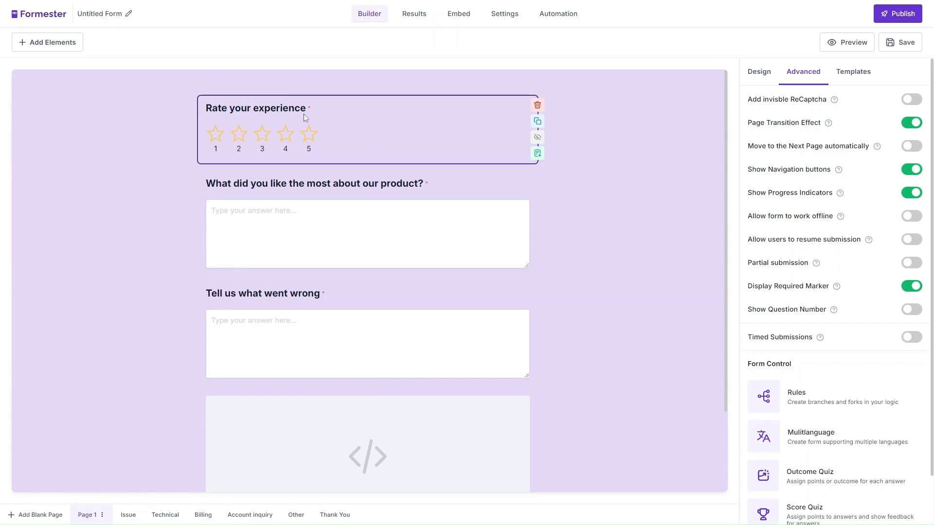
scroll(285, 144, down, 2)
scroll(475, 371, down, 1)
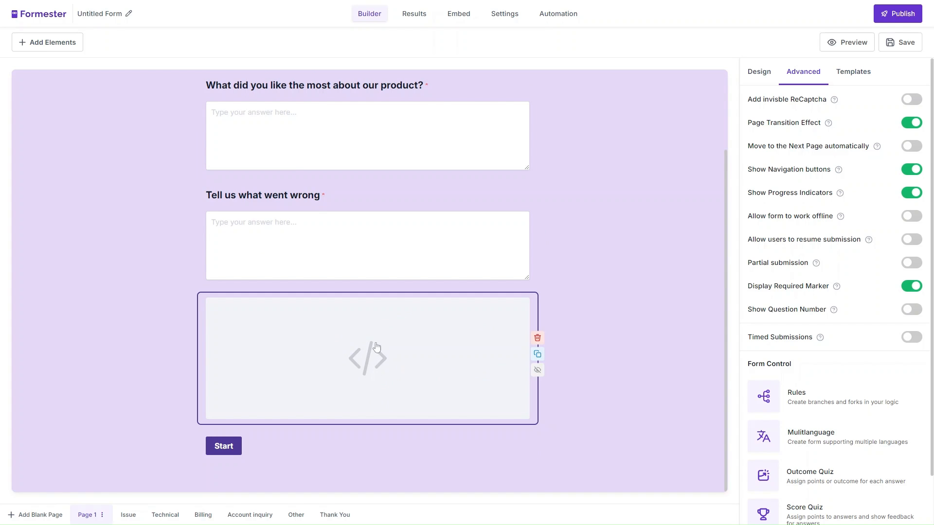
scroll(368, 345, up, 1)
scroll(321, 316, down, 1)
scroll(388, 364, up, 3)
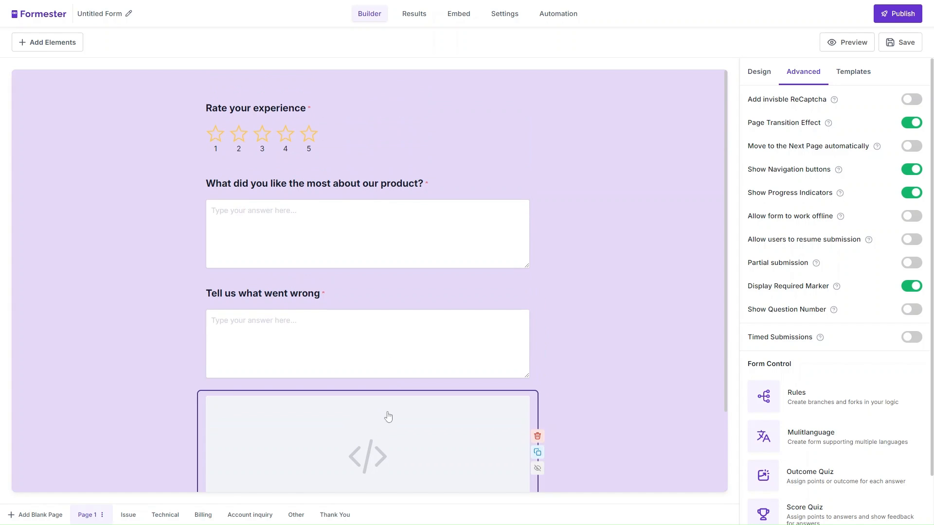
scroll(388, 415, down, 3)
scroll(388, 388, up, 3)
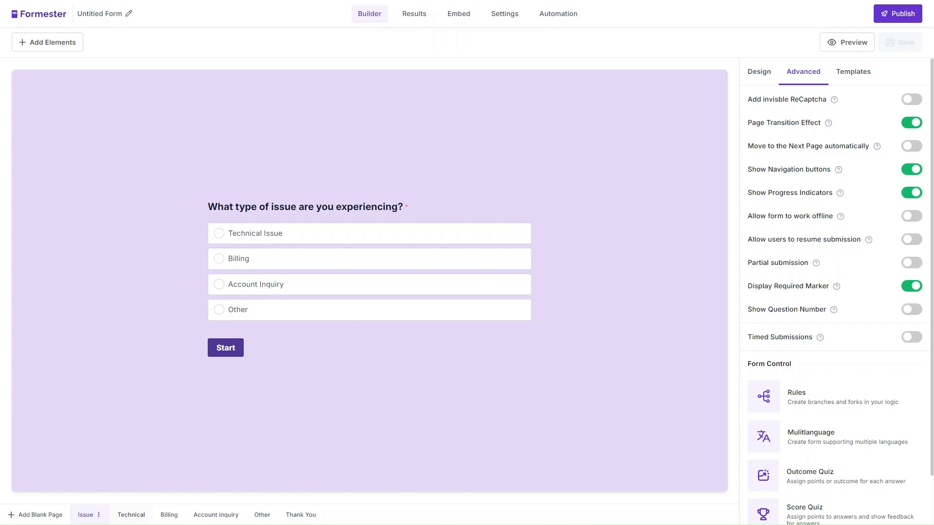
Review the questions on the Technical, Billing, Account inquiry and Other pages of the support form.
click(128, 515)
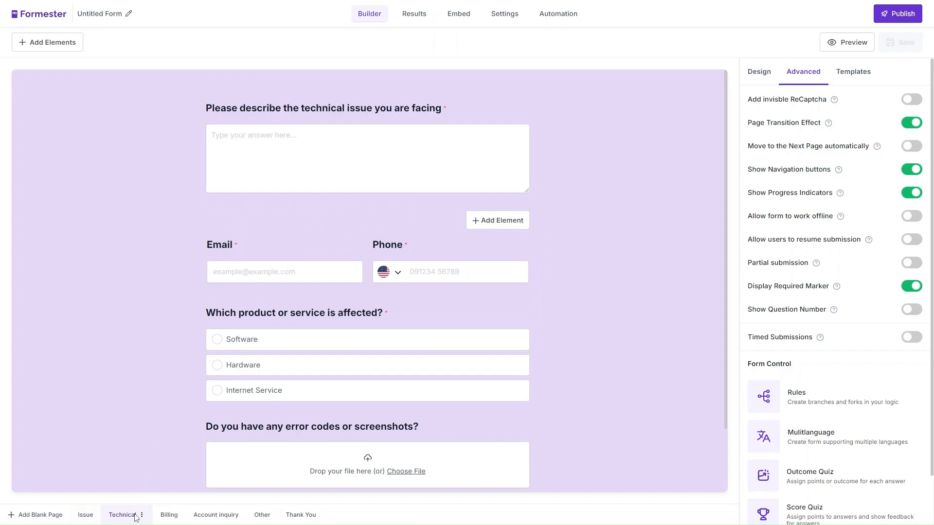
scroll(423, 355, down, 2)
scroll(422, 355, up, 2)
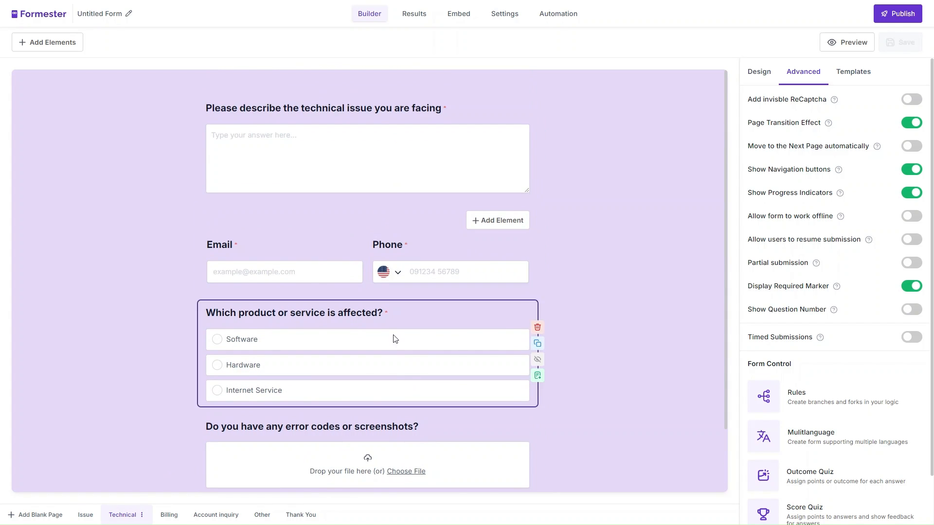
scroll(397, 399, down, 2)
scroll(399, 386, up, 2)
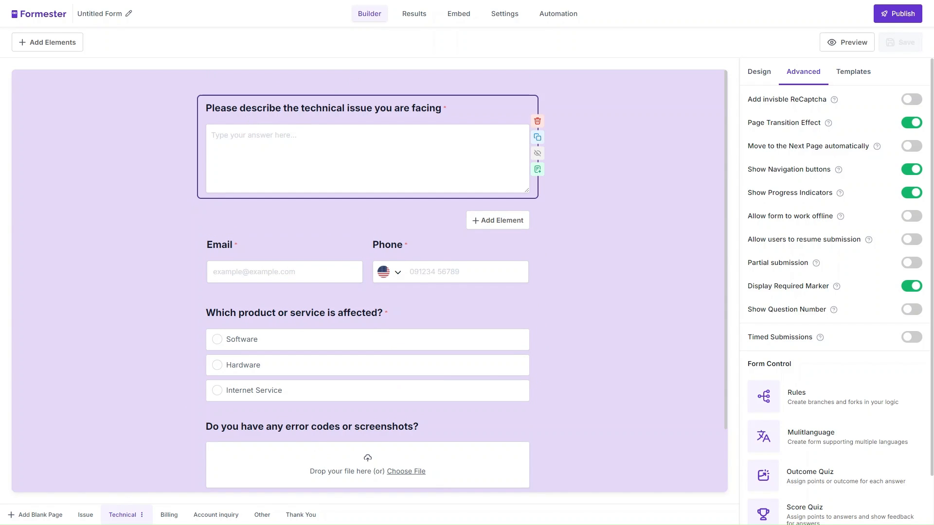
scroll(367, 161, down, 2)
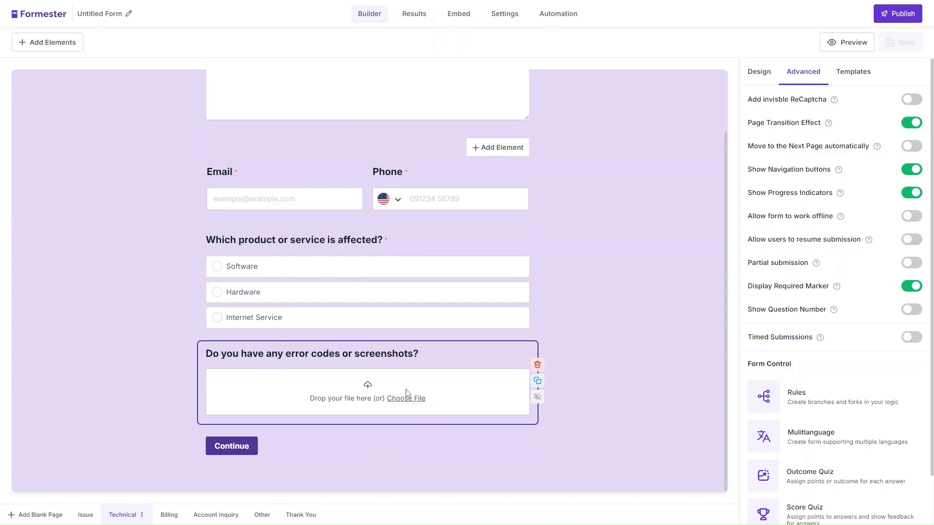
click(171, 519)
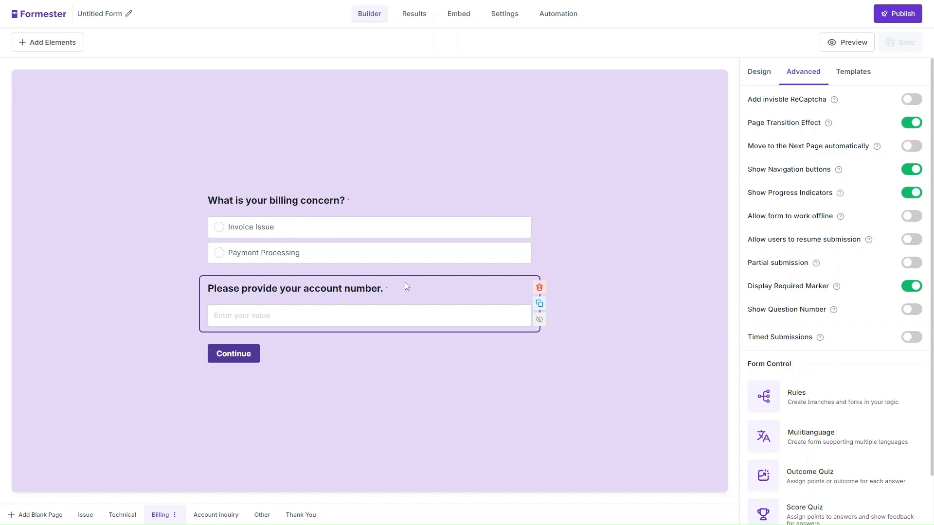
click(211, 515)
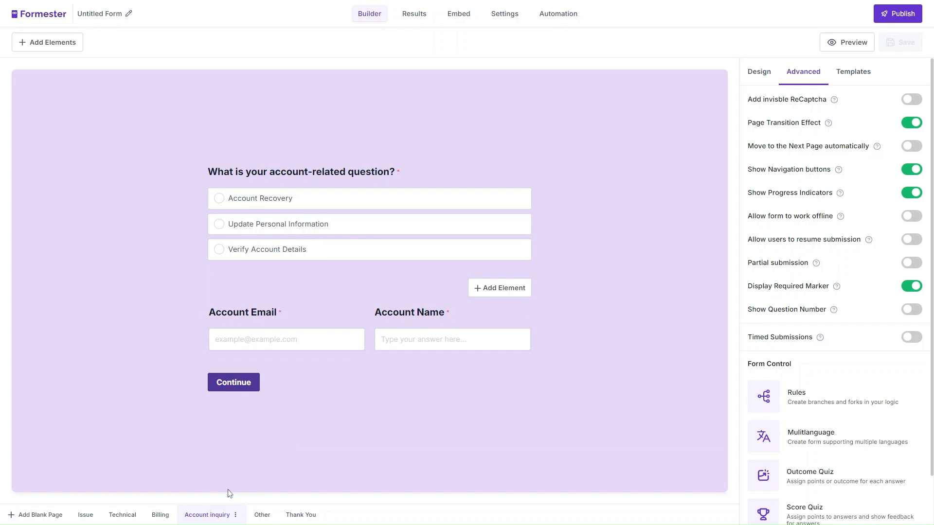
click(267, 515)
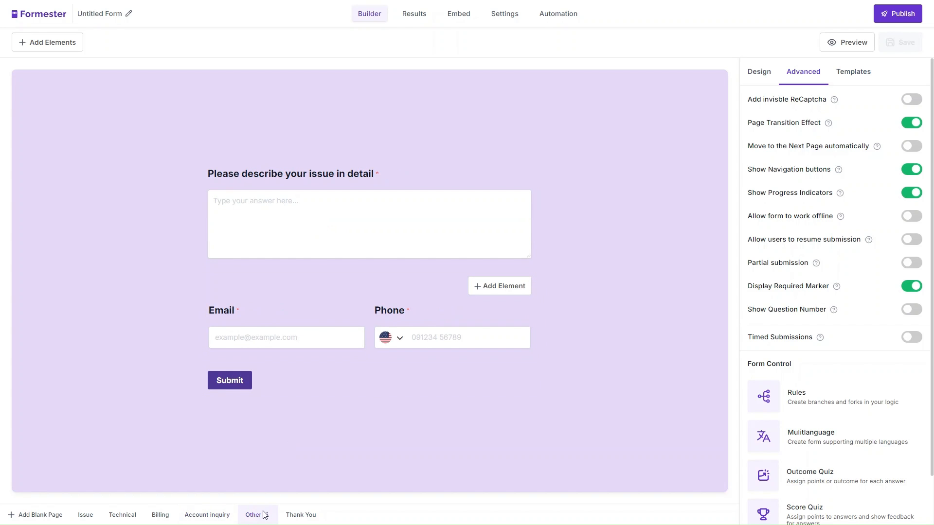
click(260, 208)
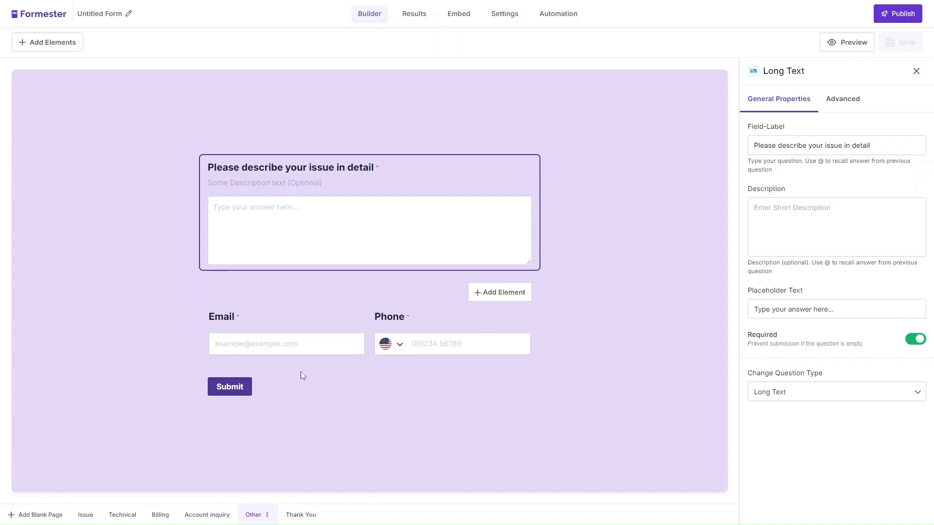
click(917, 72)
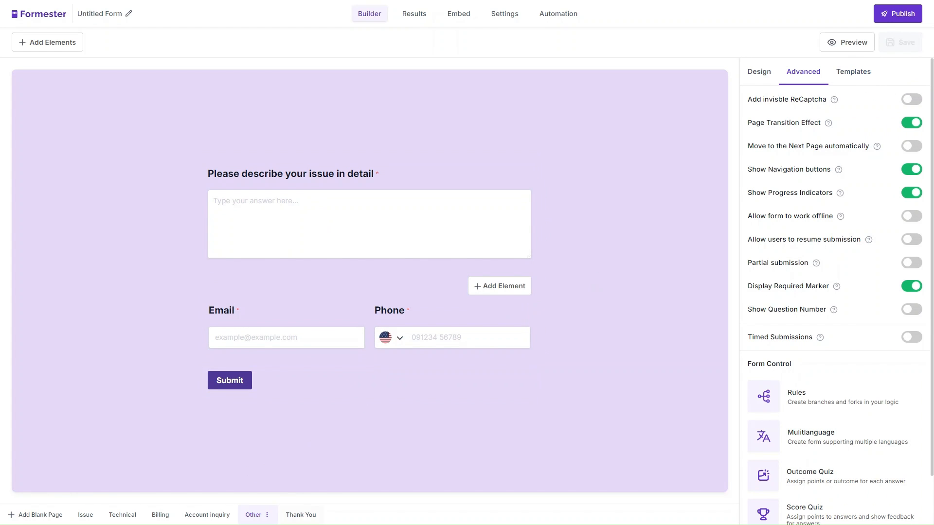
Add a branching rule with the condition "What type of issue are you experiencing?" Is Equal To Other.
click(822, 396)
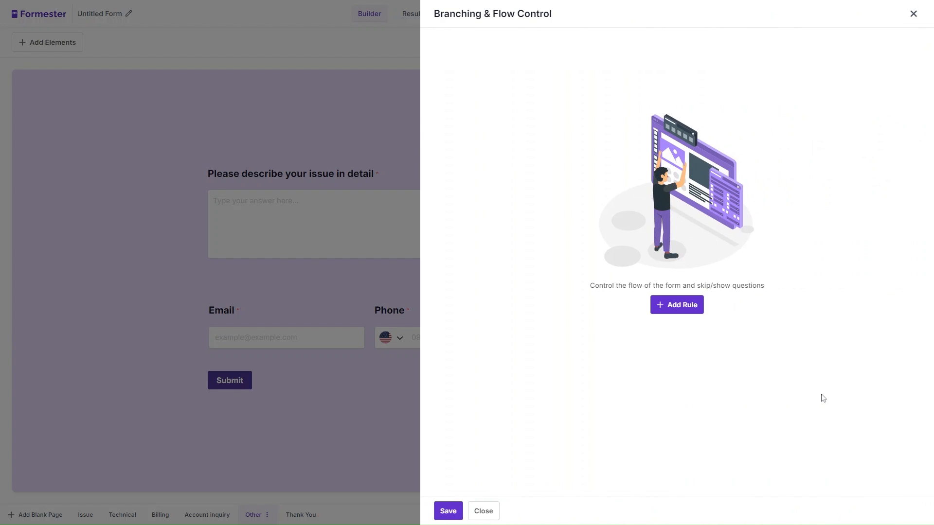
click(678, 305)
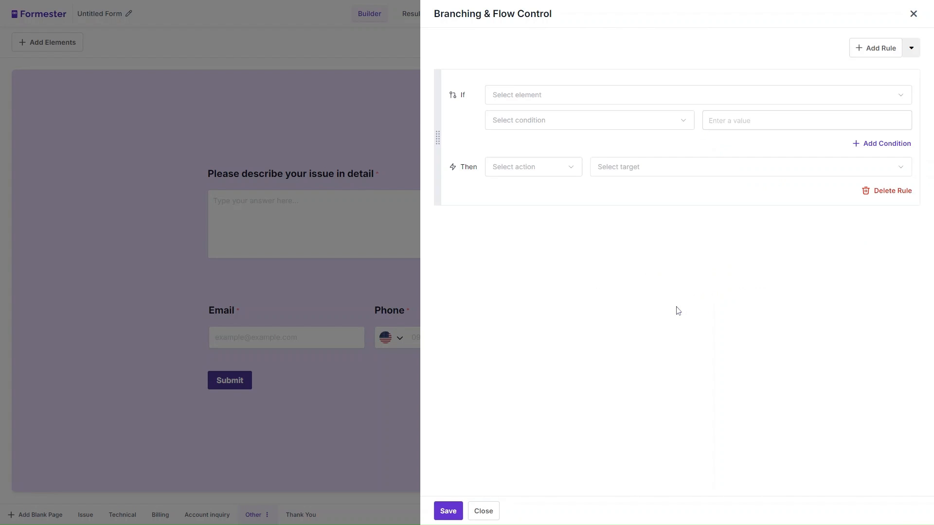
click(532, 97)
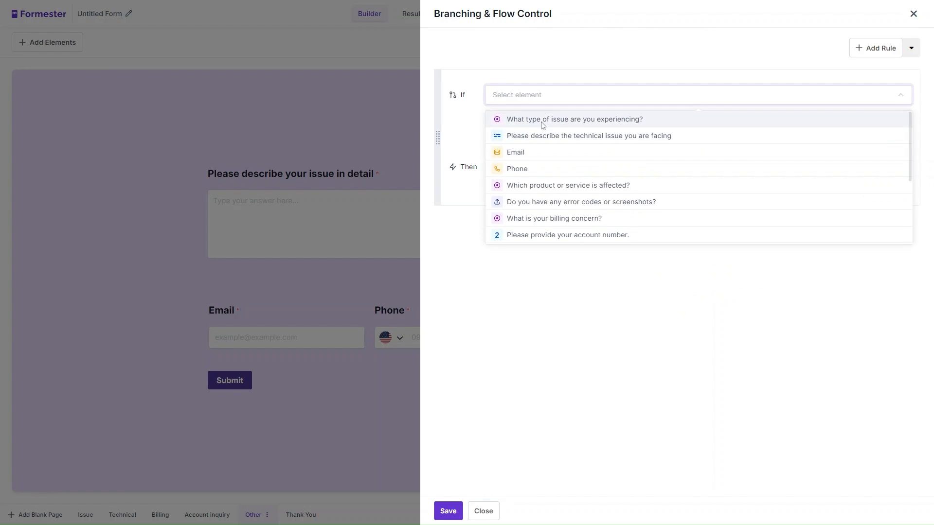
click(536, 119)
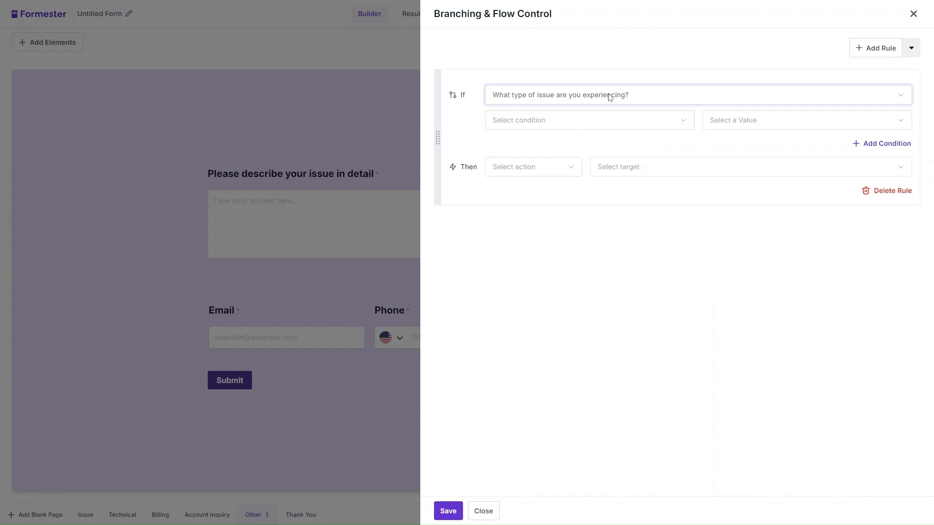
click(574, 120)
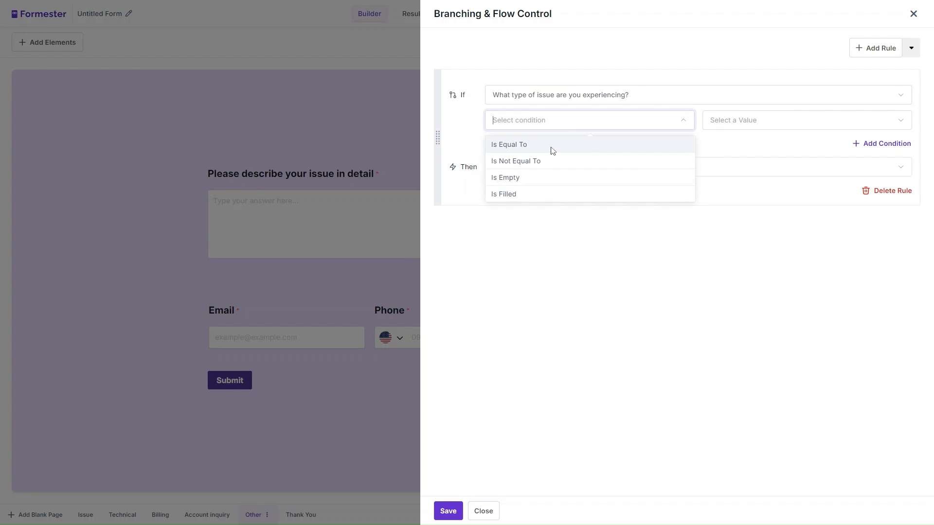
click(553, 148)
click(740, 124)
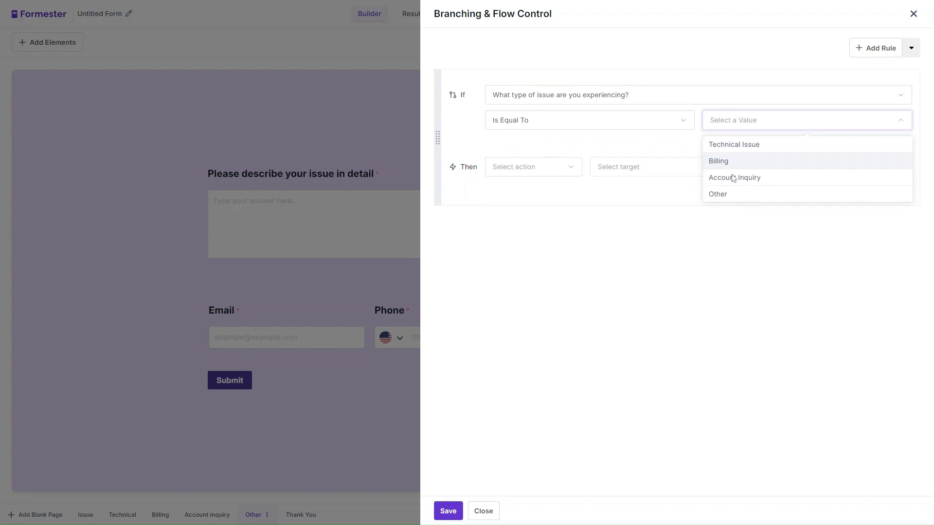
click(733, 195)
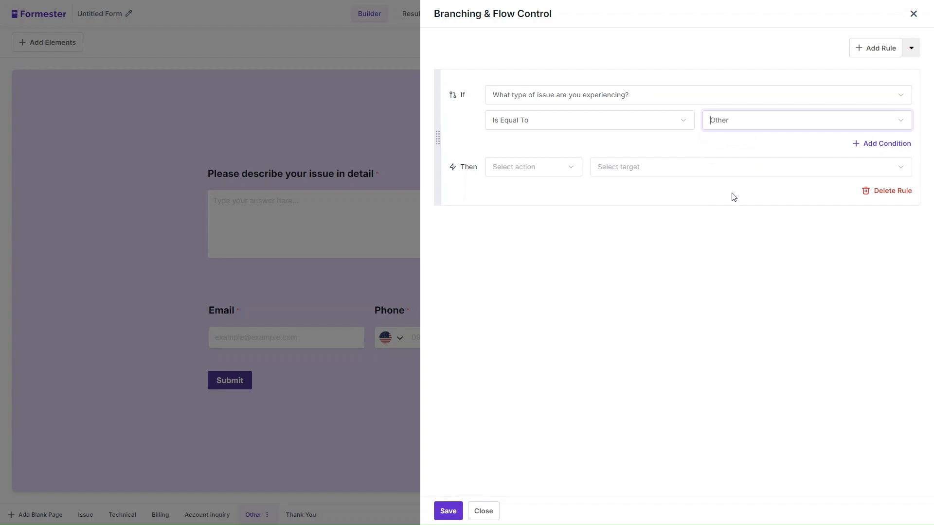
Set the Other rule's action to Skip To Page On Next Button with the Other page as target.
click(566, 171)
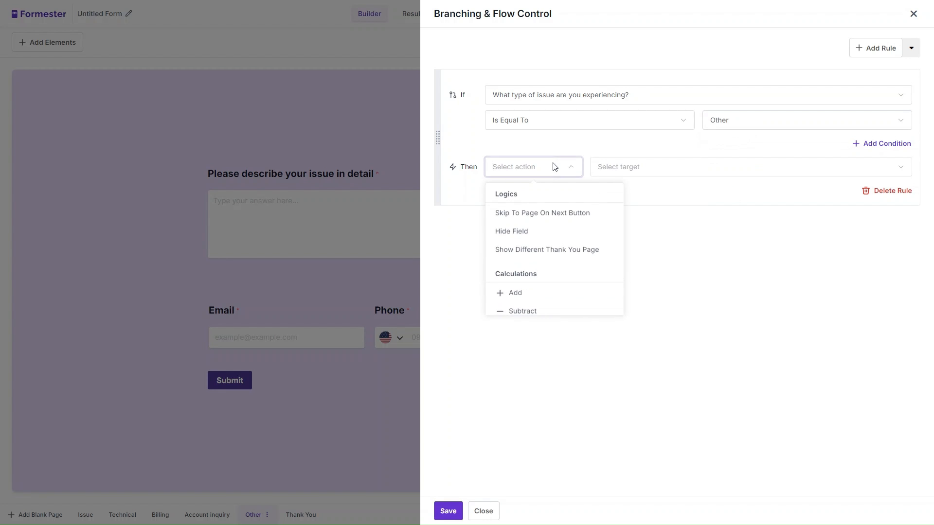
click(547, 214)
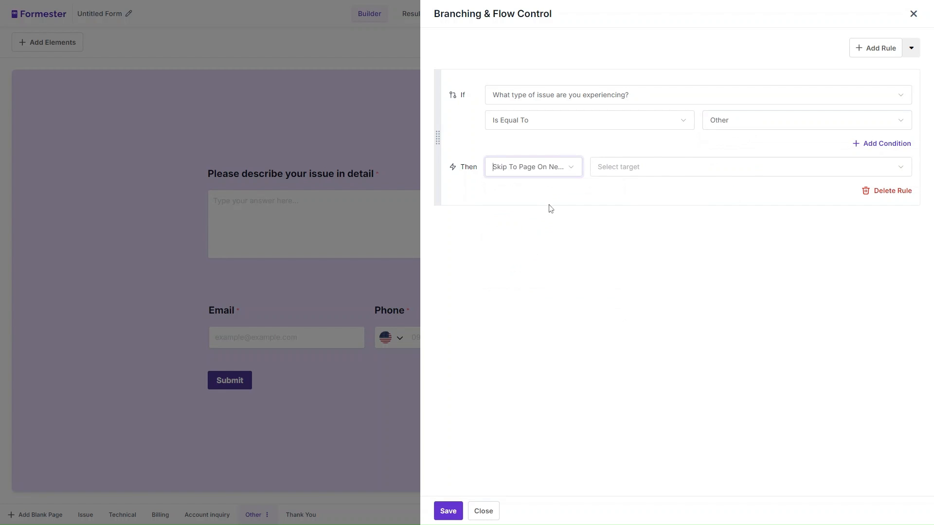
click(662, 168)
click(639, 247)
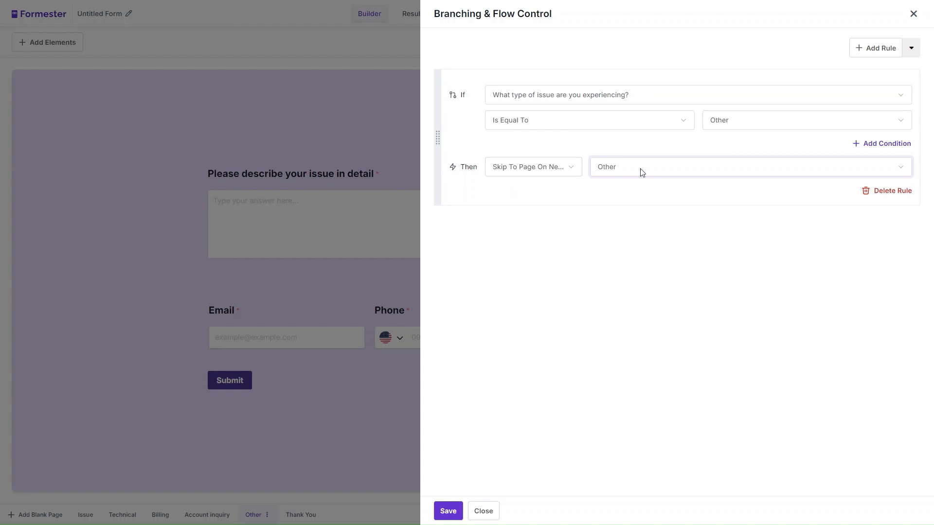
Add a second rule with the condition "What type of issue are you experiencing?" Is Equal To Account Inquiry.
click(872, 47)
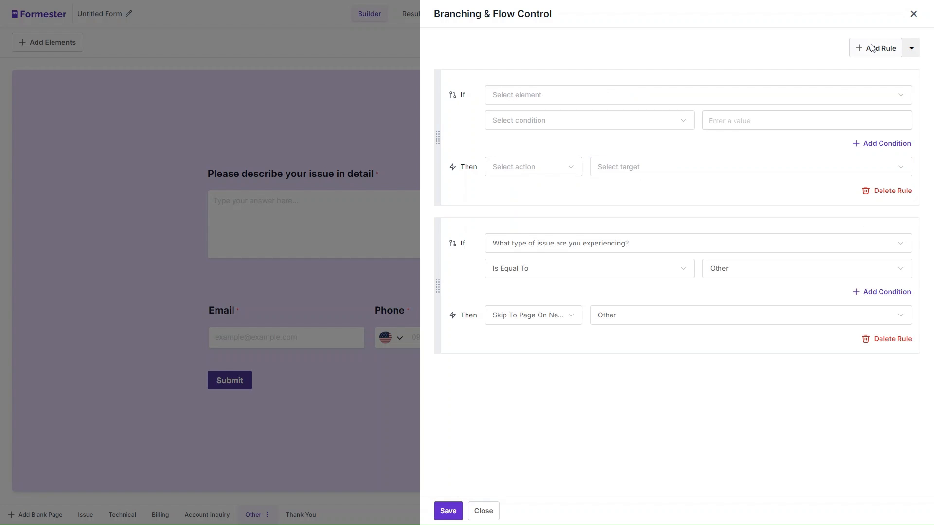
click(614, 95)
click(586, 120)
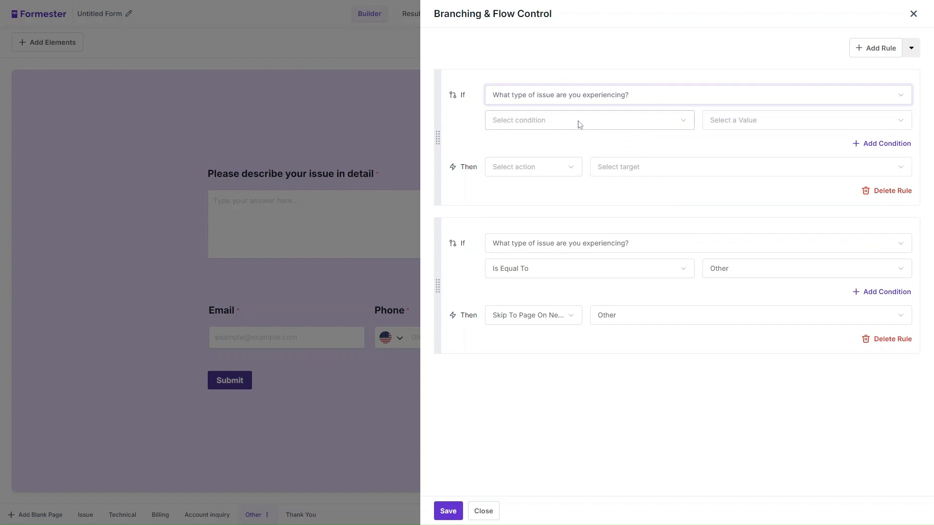
click(580, 123)
click(559, 145)
click(760, 122)
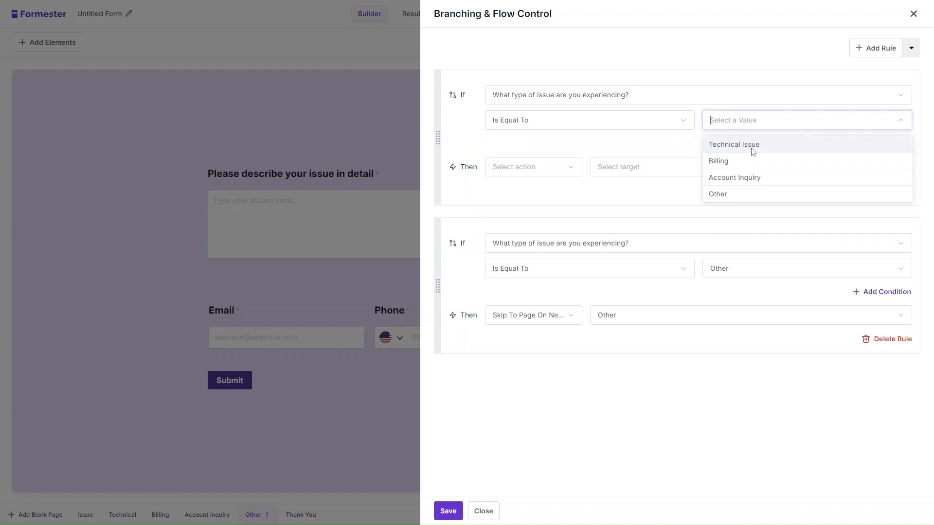
click(748, 179)
Make the Account Inquiry rule skip to the Account inquiry page on the next button.
click(538, 170)
click(533, 211)
click(670, 173)
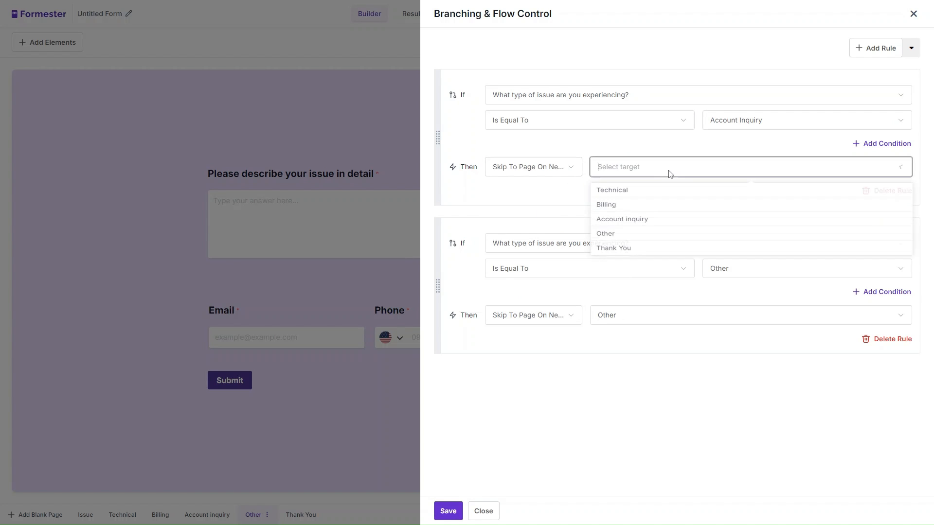
click(656, 226)
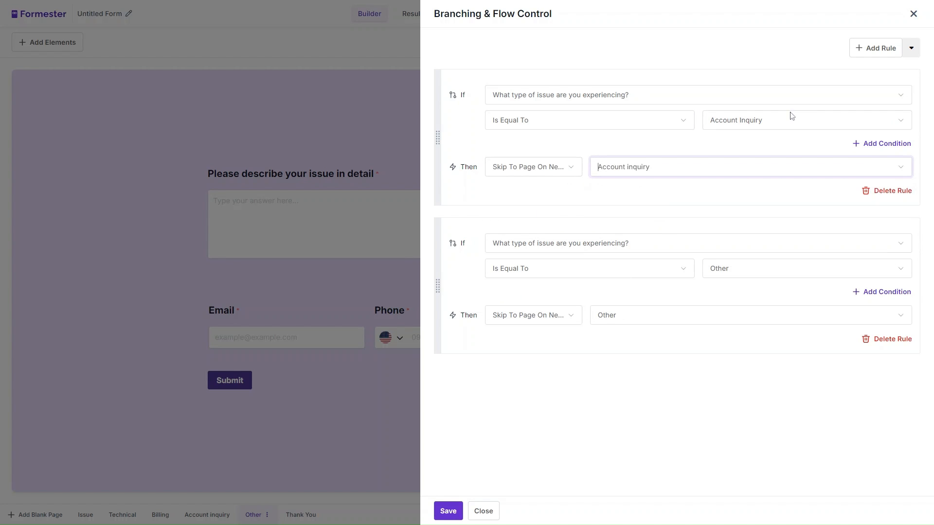
Add a third rule with the condition "What type of issue are you experiencing?" Is Equal To Billing.
click(871, 48)
click(554, 96)
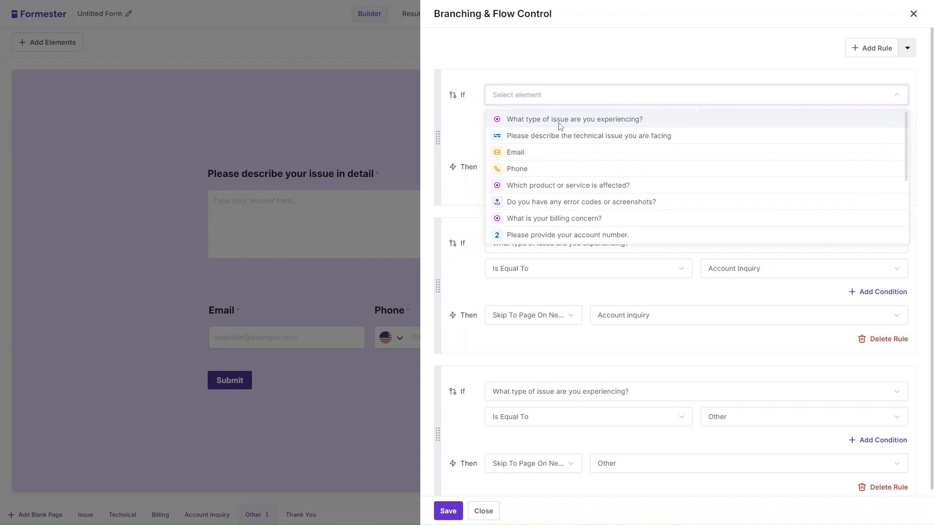
click(552, 121)
click(547, 127)
click(540, 144)
click(743, 124)
click(731, 162)
Make the Billing rule skip to the Billing page on the next button.
click(527, 170)
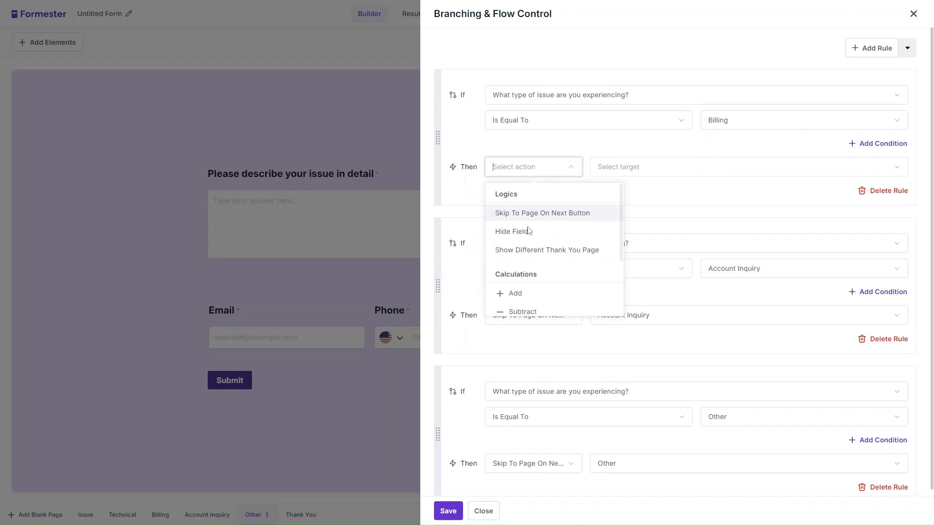
click(530, 214)
click(669, 170)
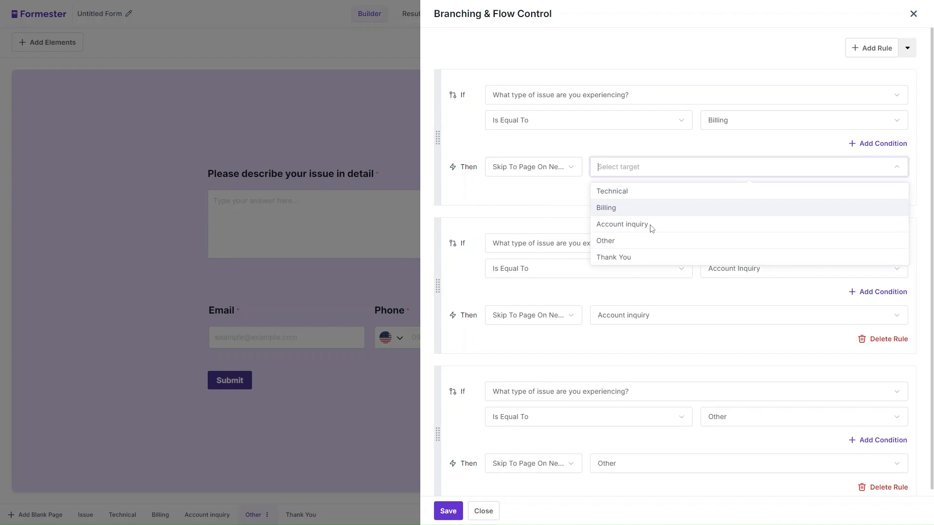
click(650, 228)
click(646, 171)
click(647, 209)
Add a fourth rule with the condition "What type of issue are you experiencing?" Is Equal To Technical Issue.
click(871, 48)
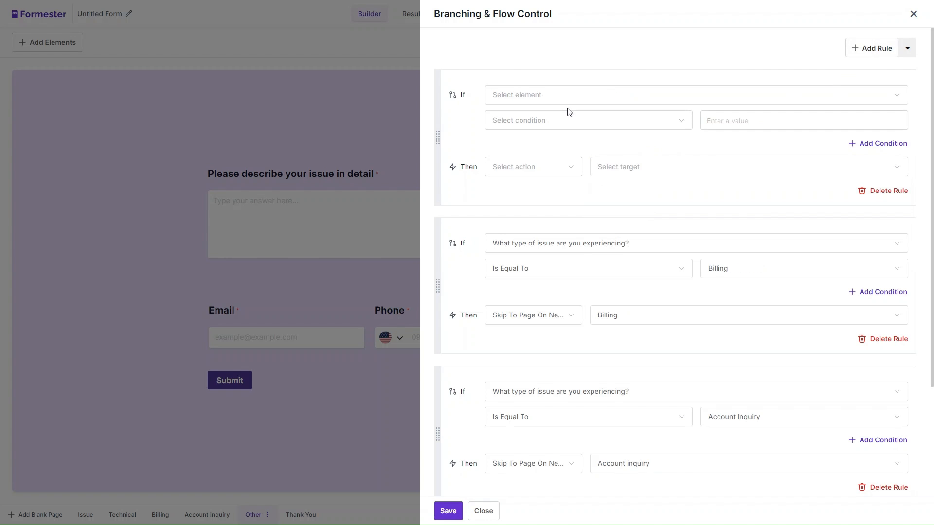
click(564, 99)
click(547, 125)
click(541, 127)
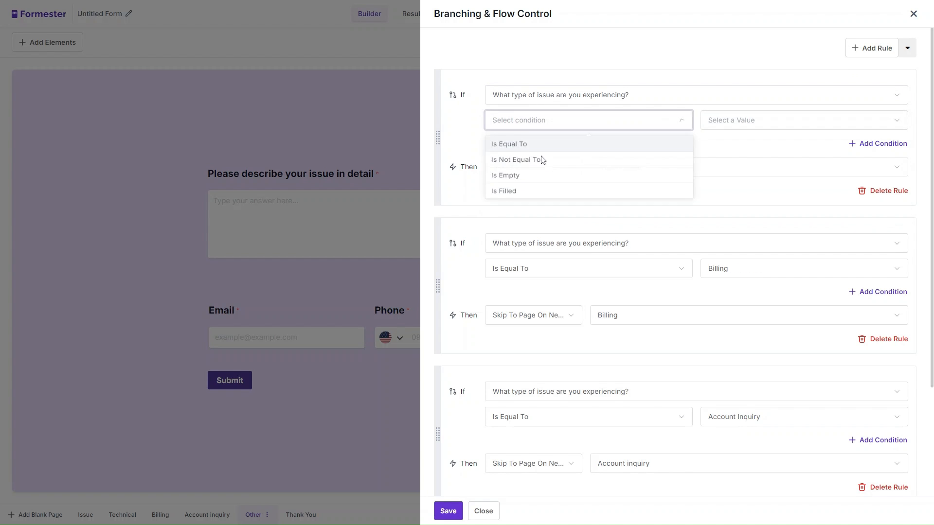
click(541, 147)
click(541, 149)
click(761, 125)
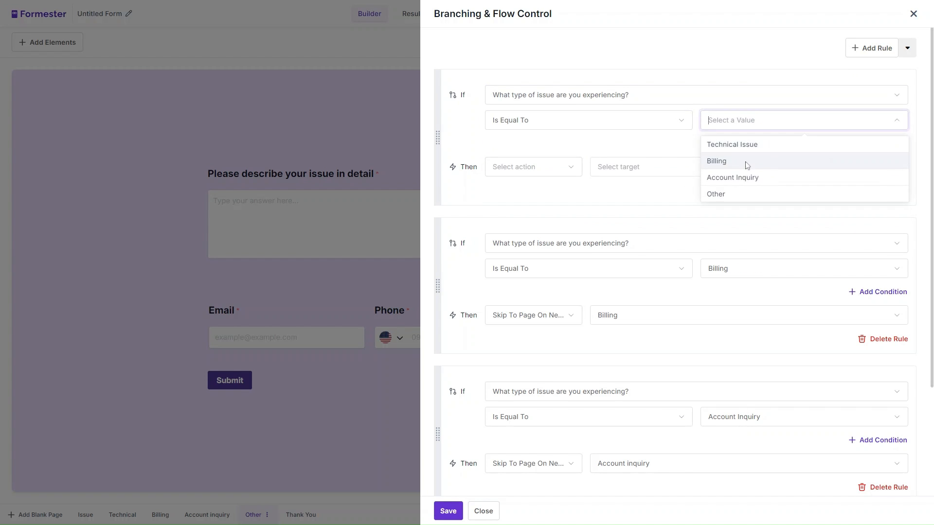
click(748, 146)
Make the Technical Issue rule skip to the Technical page on the next button and look over the rules.
click(564, 167)
click(554, 213)
click(647, 173)
click(651, 189)
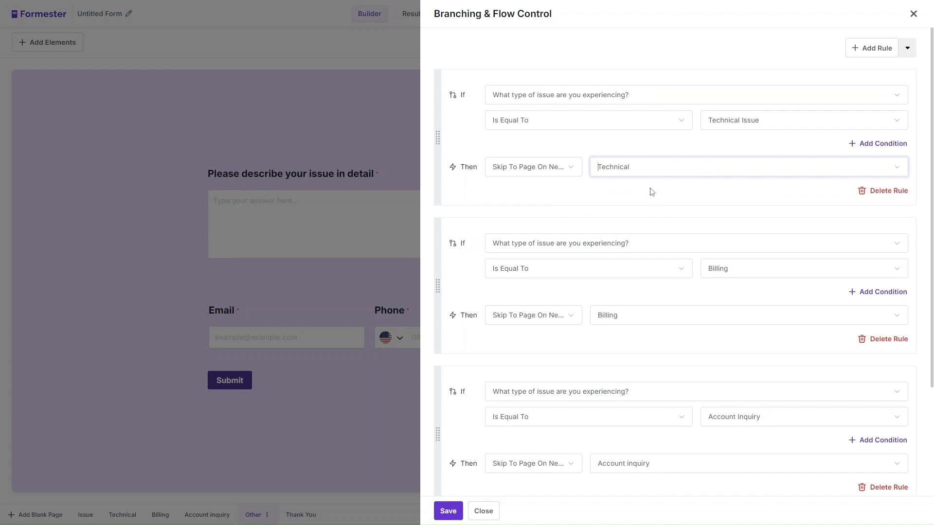
click(675, 213)
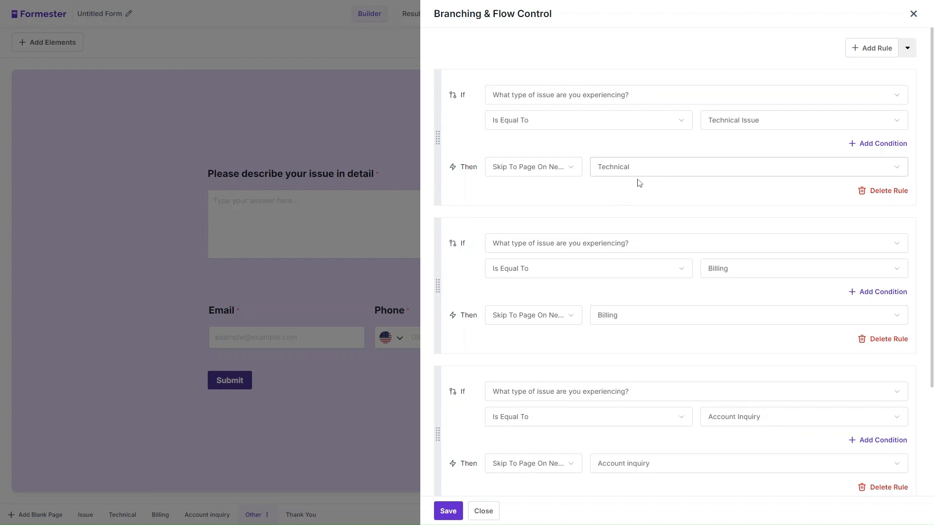
scroll(556, 273, down, 2)
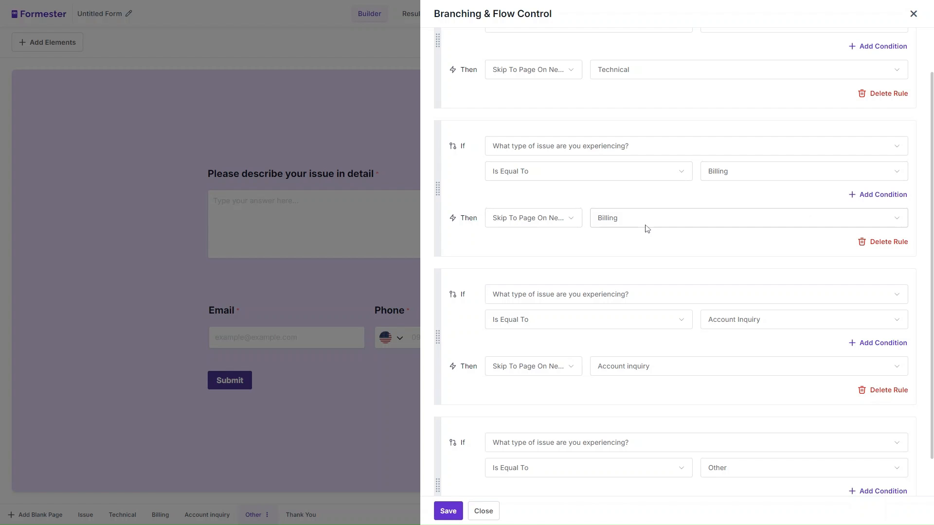
Save the four branching rules and open a preview of the support form.
scroll(655, 236, down, 2)
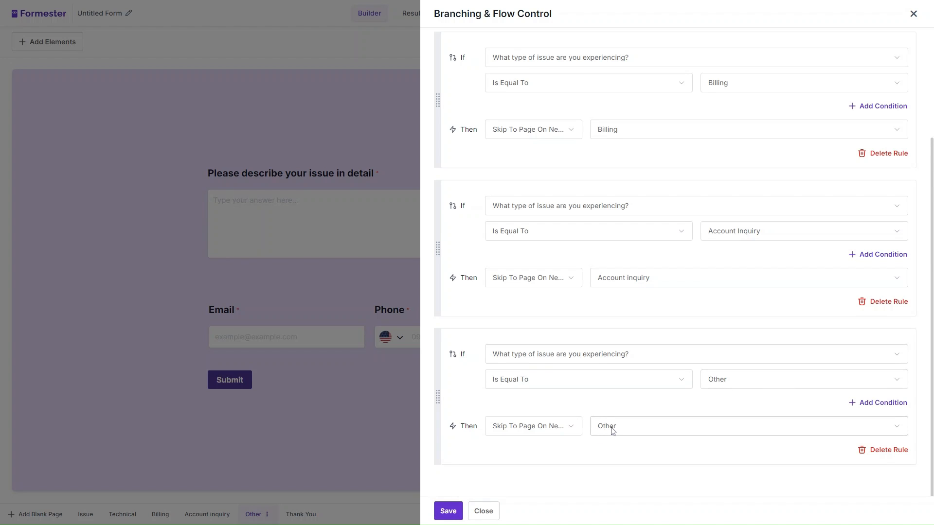
click(449, 512)
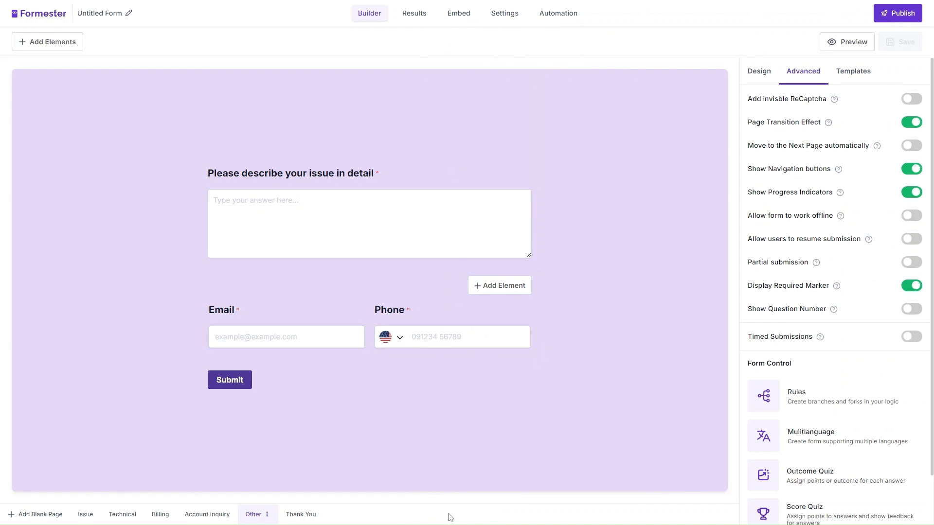
click(843, 46)
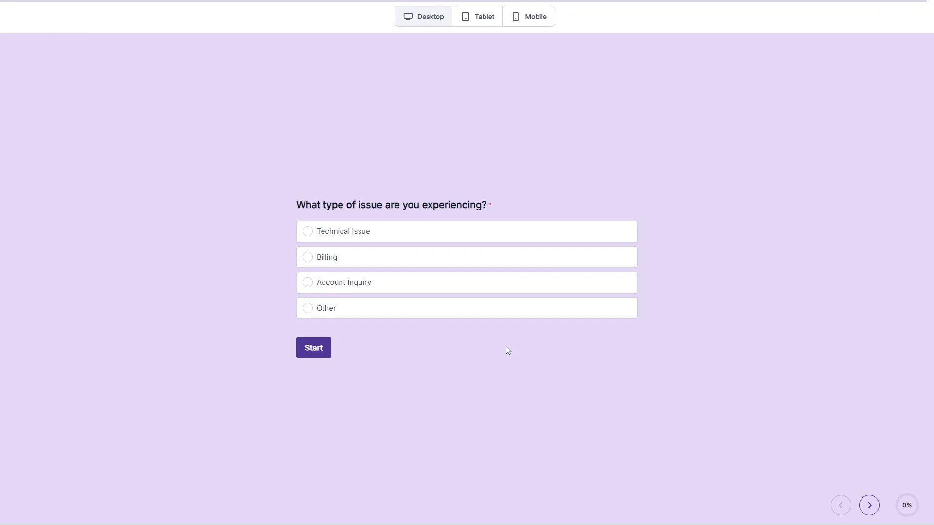
Test the Other and Account Inquiry branches in the preview, returning to the issue type question after each.
click(335, 315)
click(319, 354)
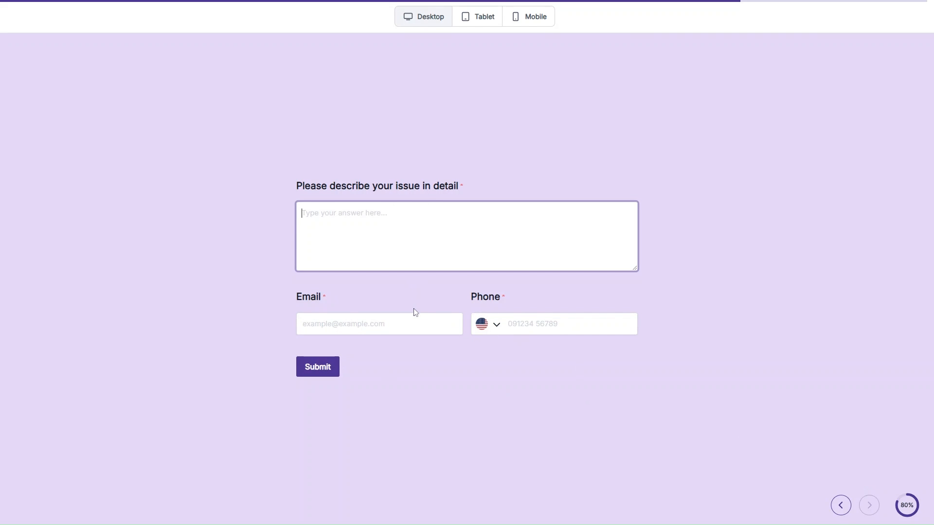
click(841, 505)
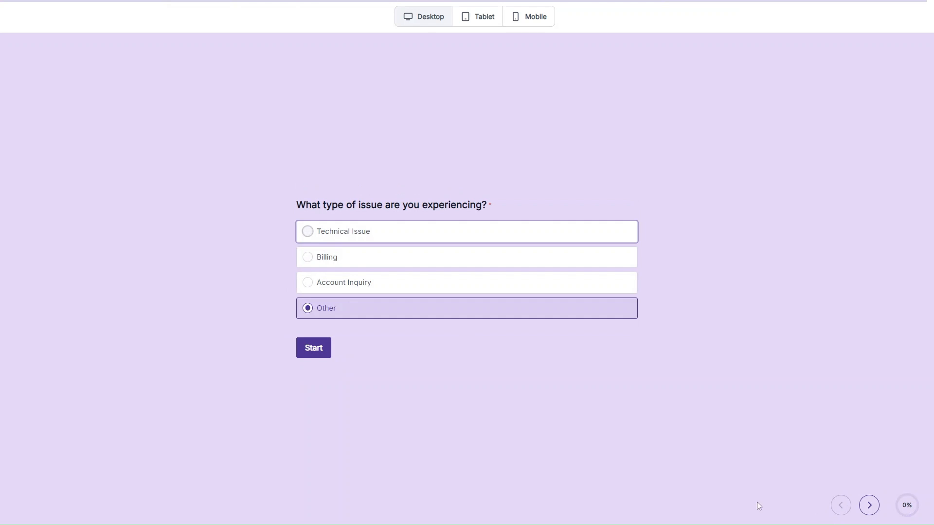
click(355, 286)
click(315, 348)
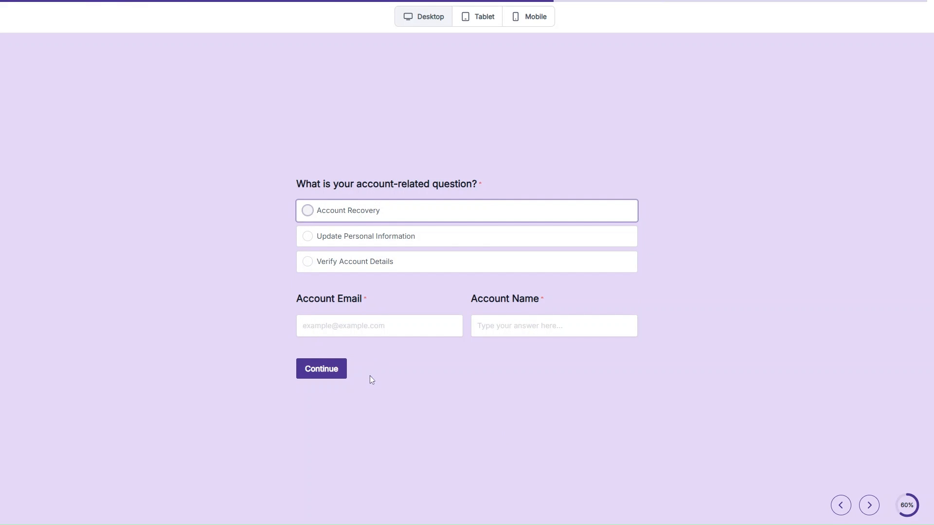
click(840, 506)
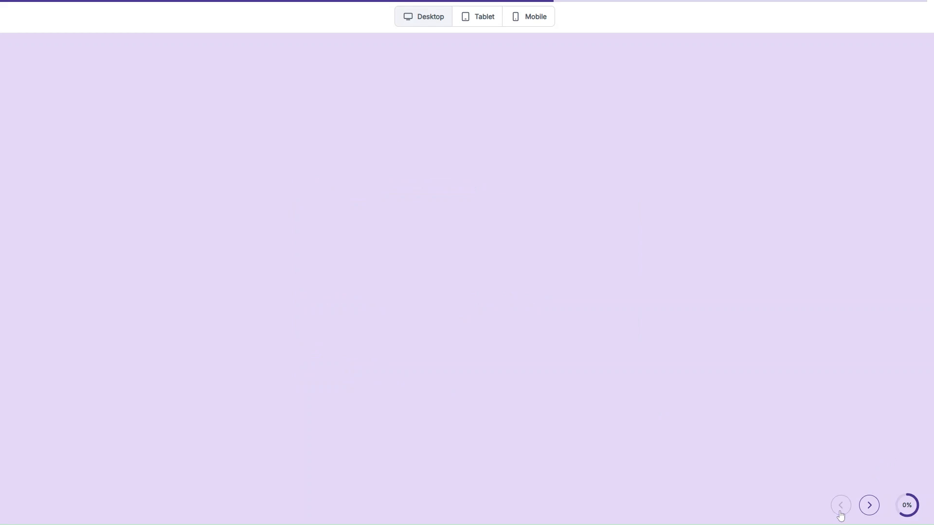
Test the Billing and Technical Issue branches from the issue type question, going back after viewing each branch's page.
click(378, 259)
click(319, 347)
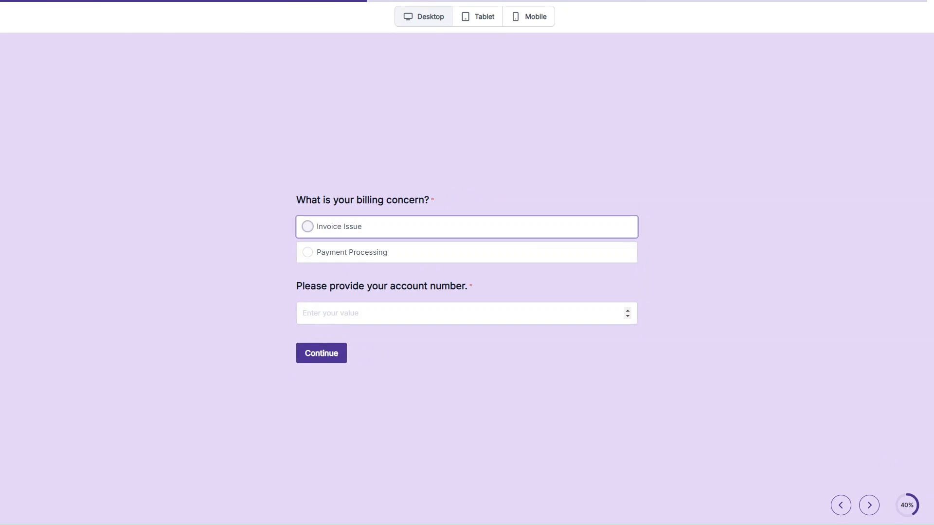
click(841, 505)
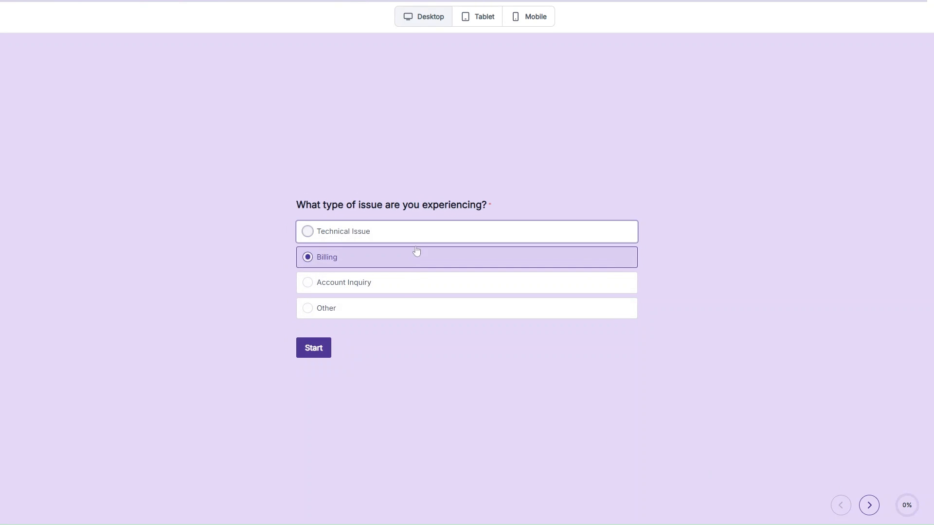
click(385, 232)
click(315, 349)
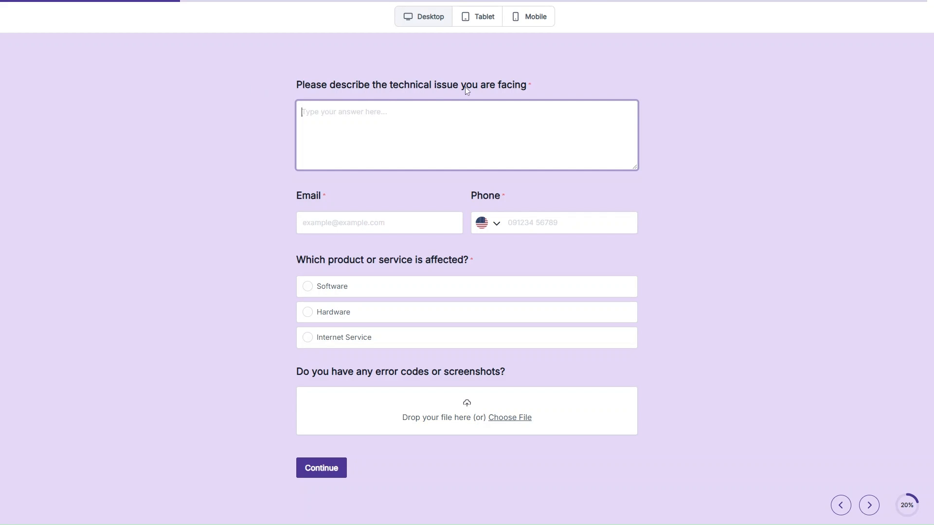
click(842, 513)
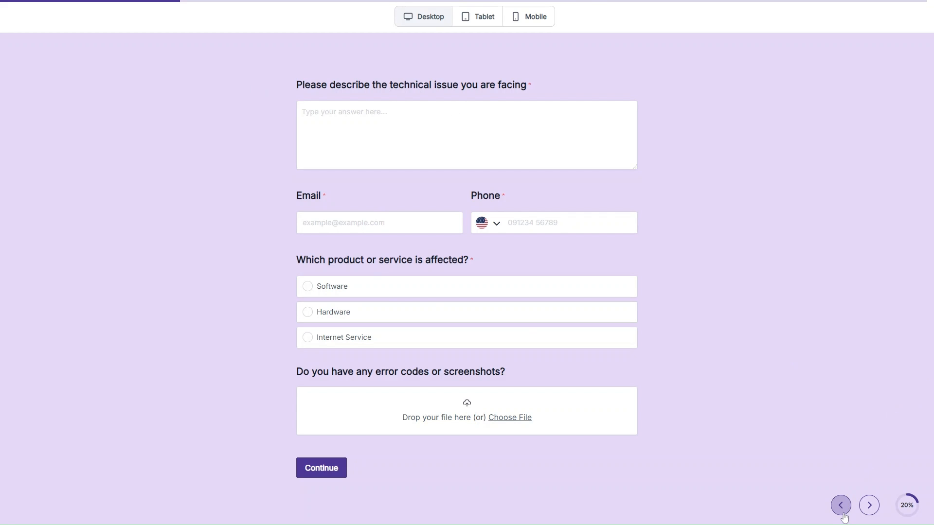